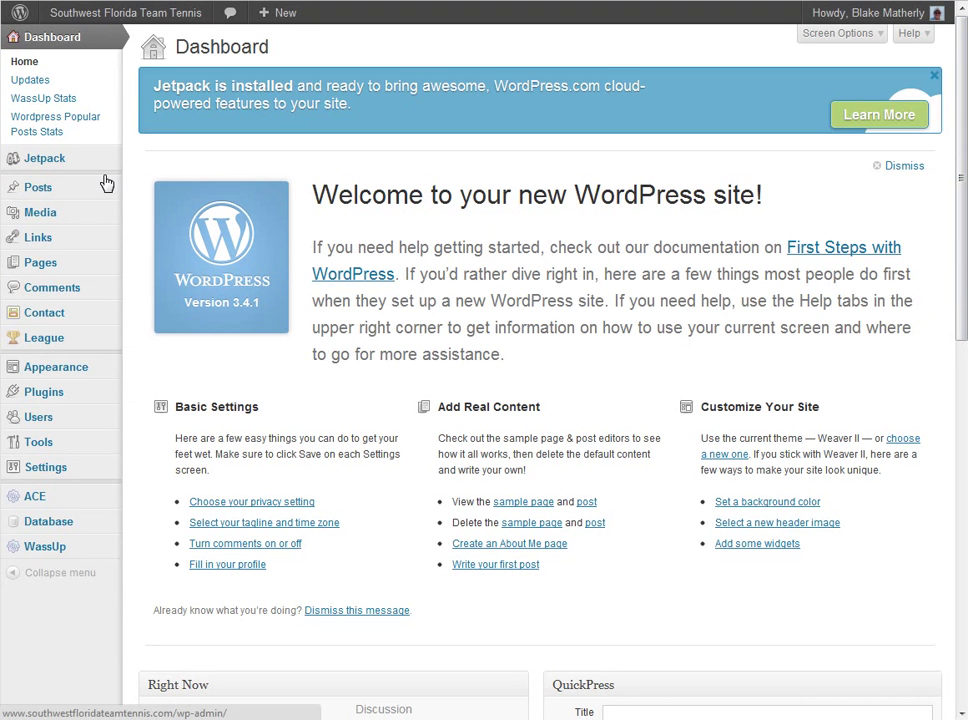
Open the League manager, view its global color scheme settings, and return to the league overview.
mouse_move(25, 348)
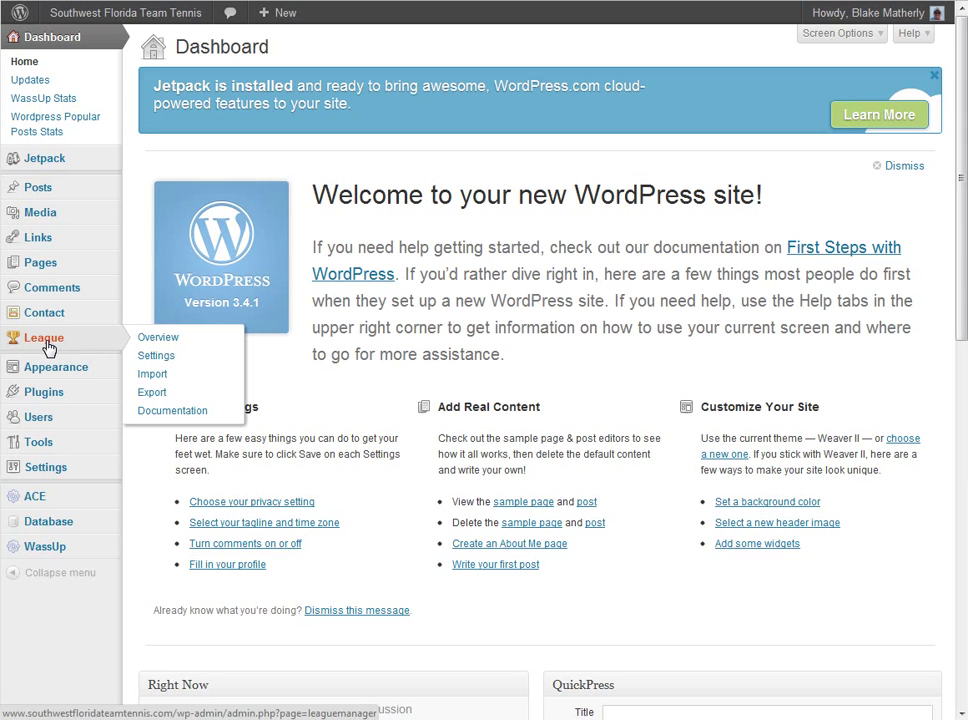
left_click(44, 339)
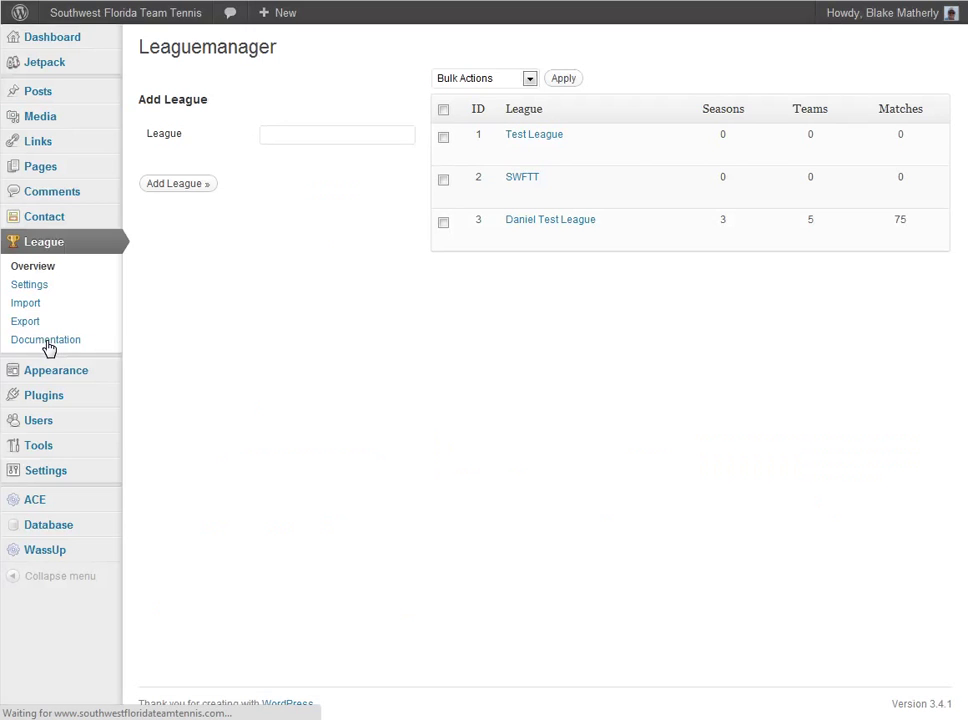
left_click(42, 289)
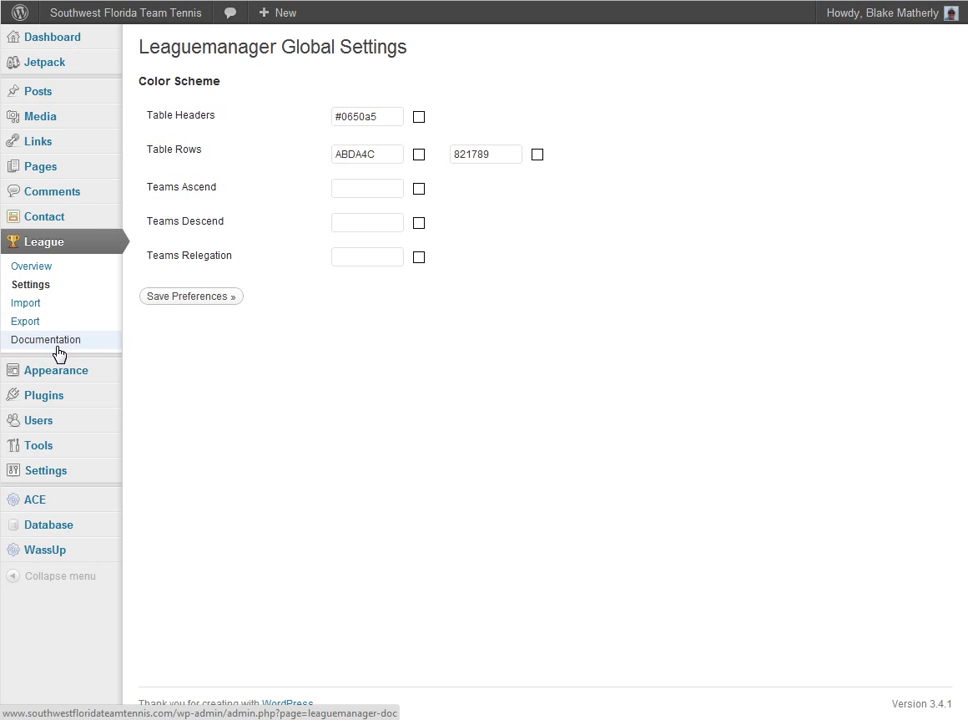
left_click(44, 272)
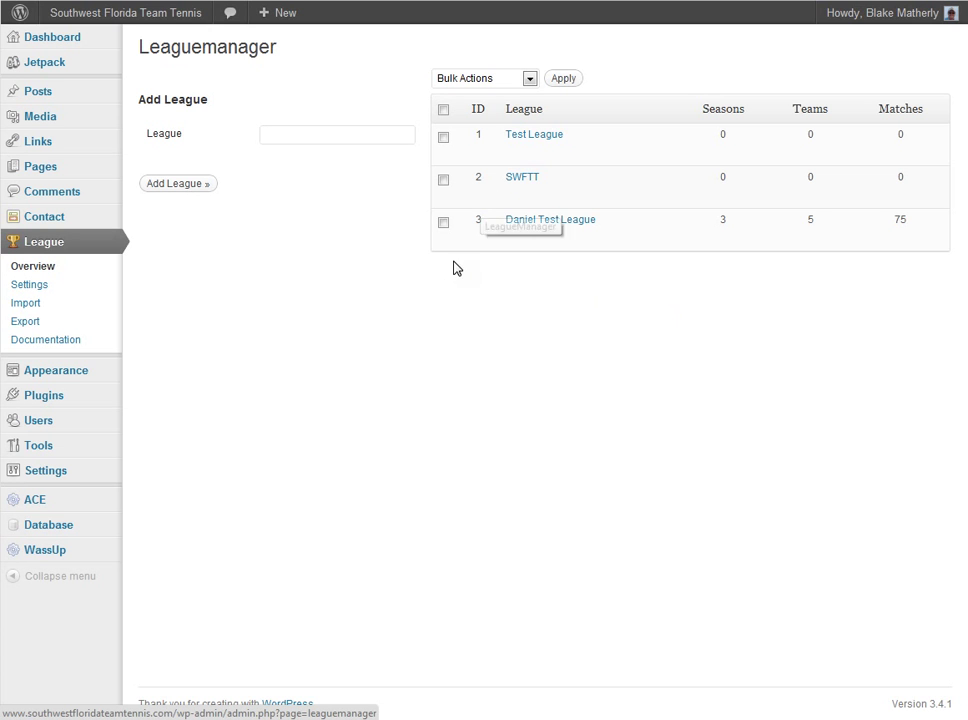
Check the season, team and match counts of Daniel Test League in the overview, and open that league.
left_click_drag(600, 221, 504, 217)
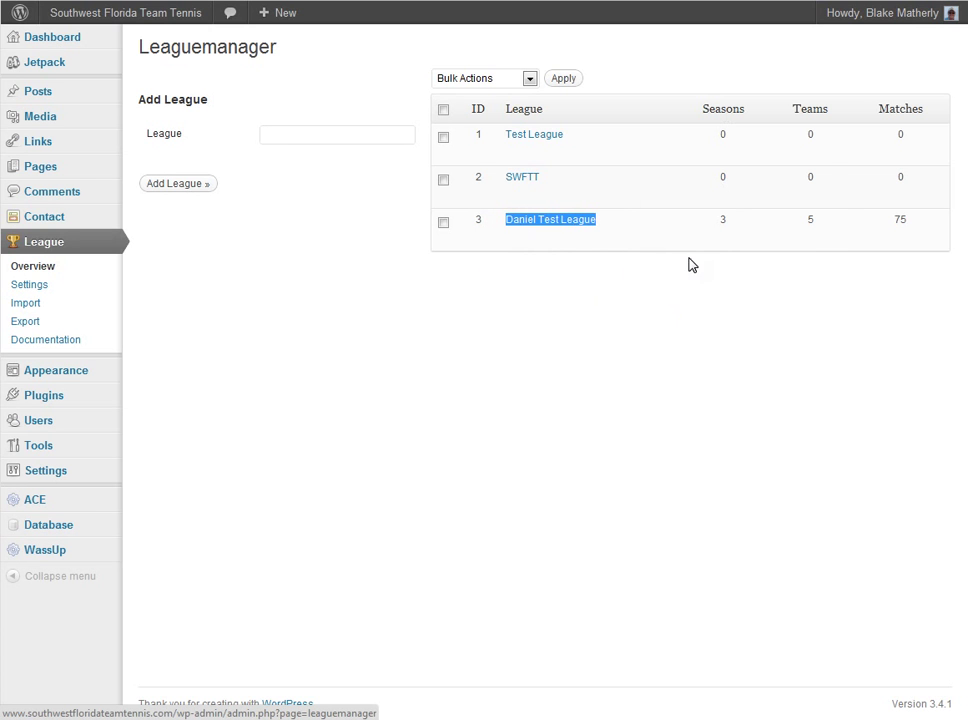
left_click(727, 225)
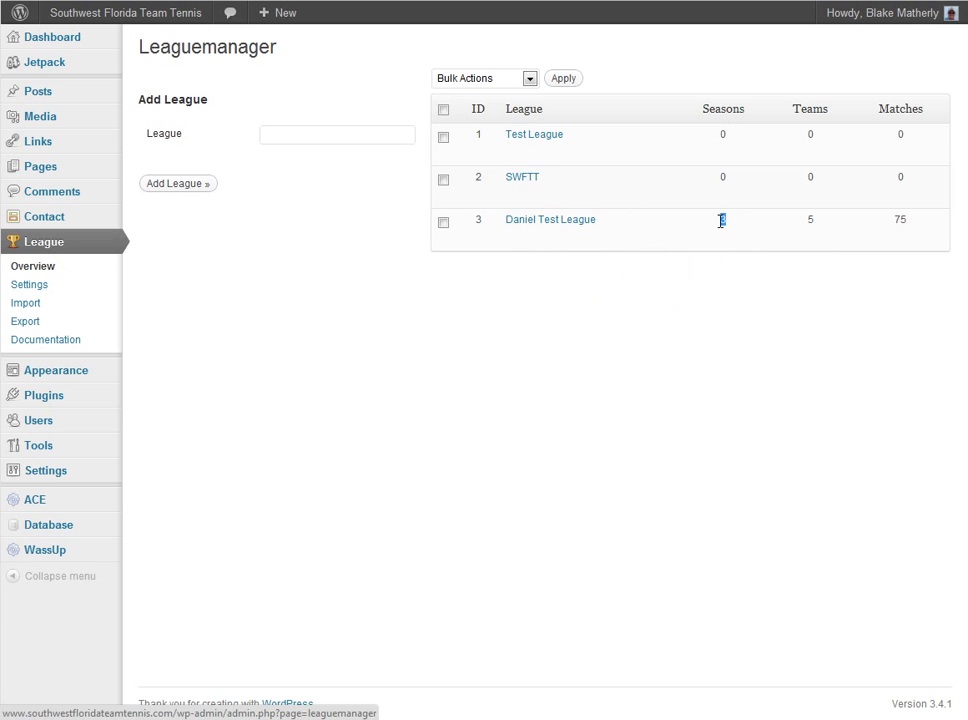
left_click(814, 225)
double_click(810, 221)
double_click(899, 221)
left_click(548, 224)
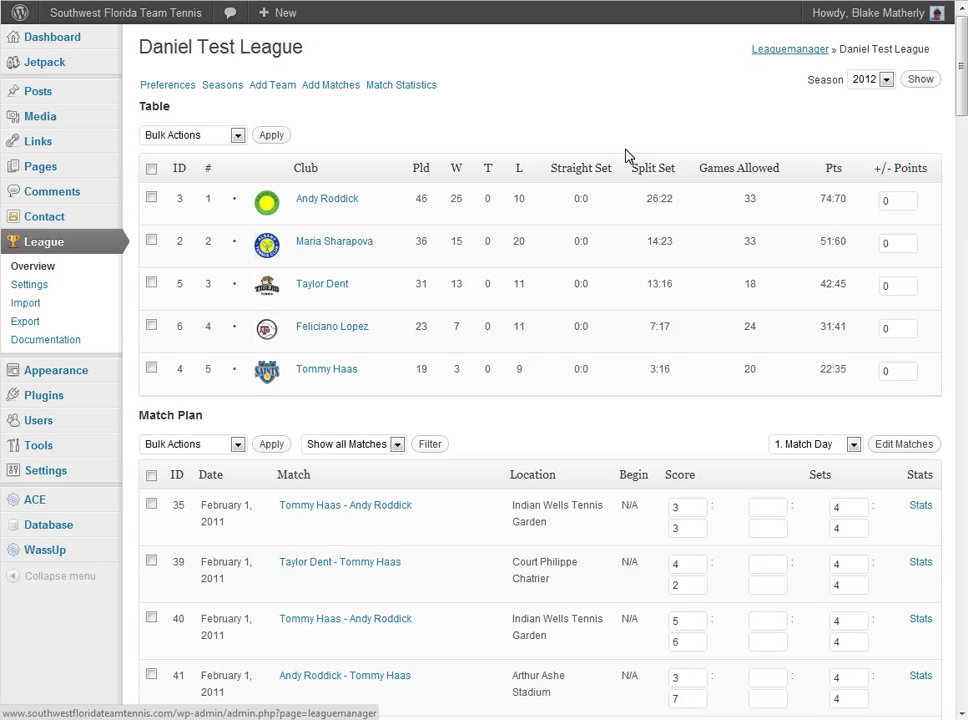
Return to the league overview and open the preferences of Test League.
left_click(56, 270)
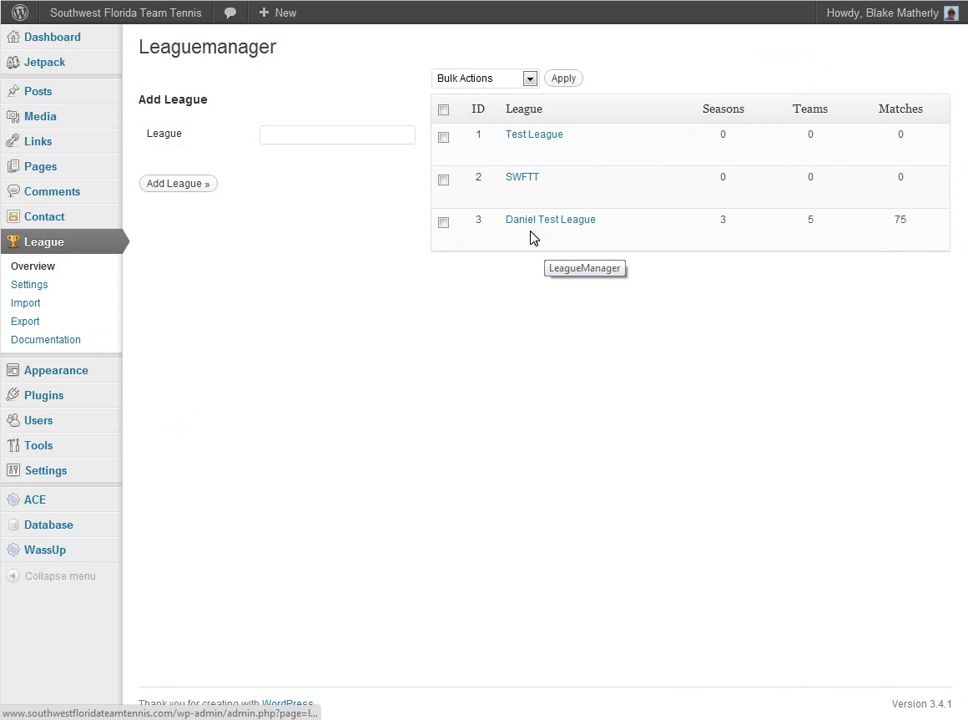
left_click(535, 143)
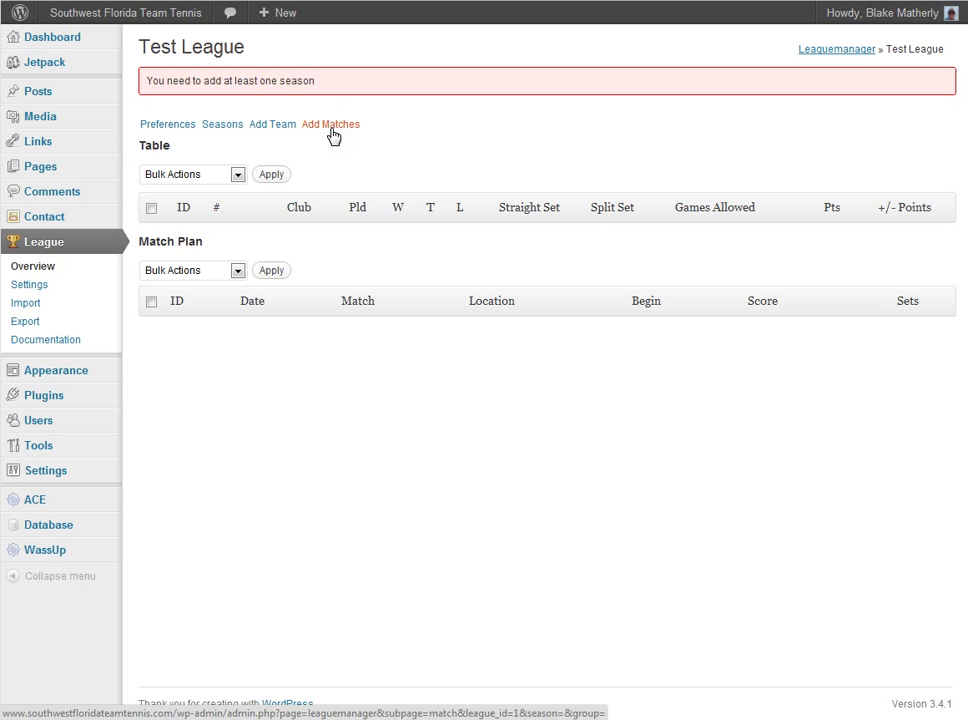
left_click(168, 126)
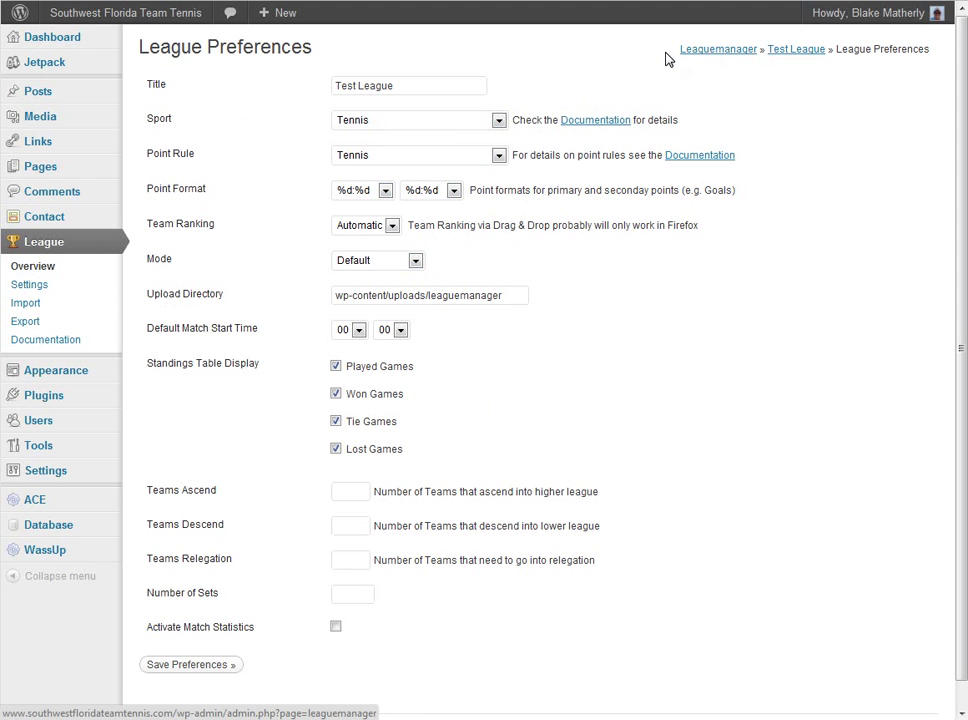
Examine the breadcrumb trail on the League Preferences page, from Leaguemanager through Test League to League Preferences.
triple_click(929, 48)
left_click(793, 54)
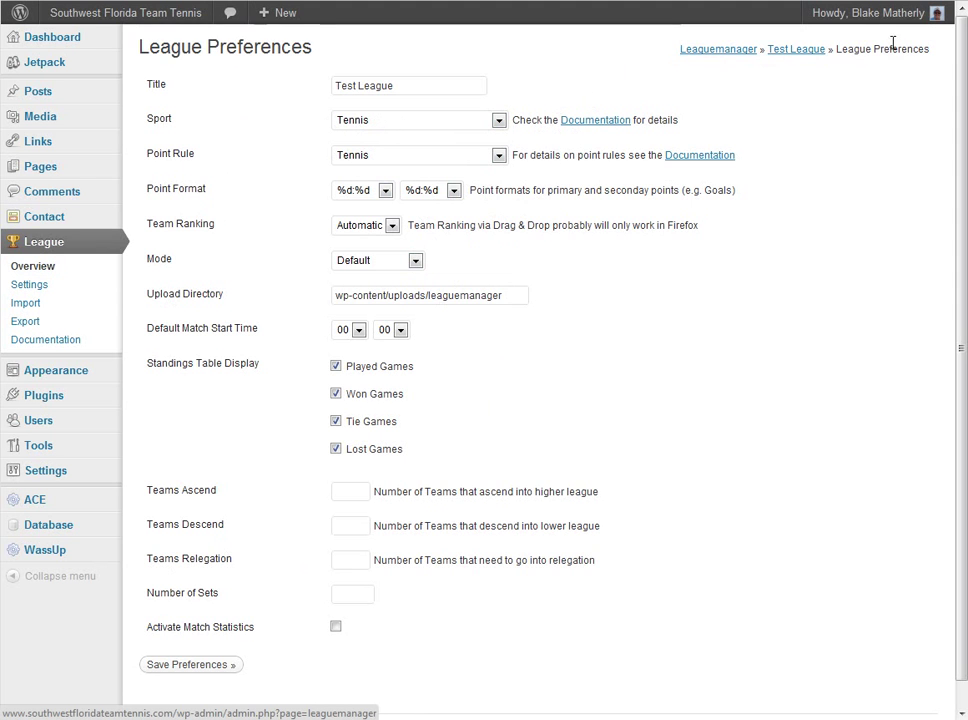
left_click_drag(936, 52, 743, 52)
left_click(682, 56)
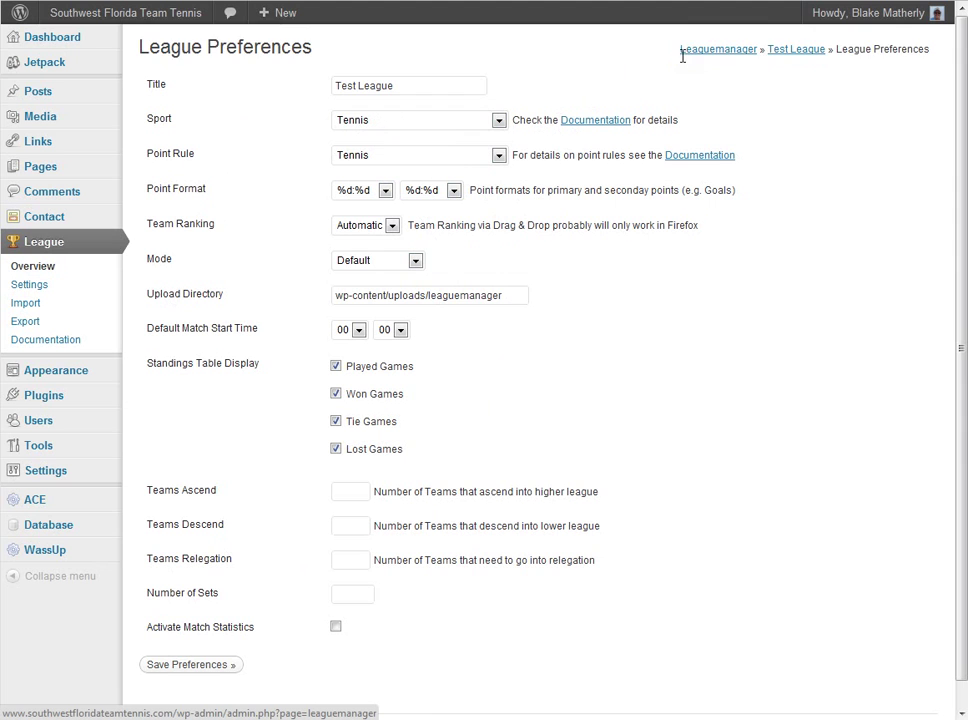
triple_click(682, 48)
left_click(682, 48)
triple_click(683, 48)
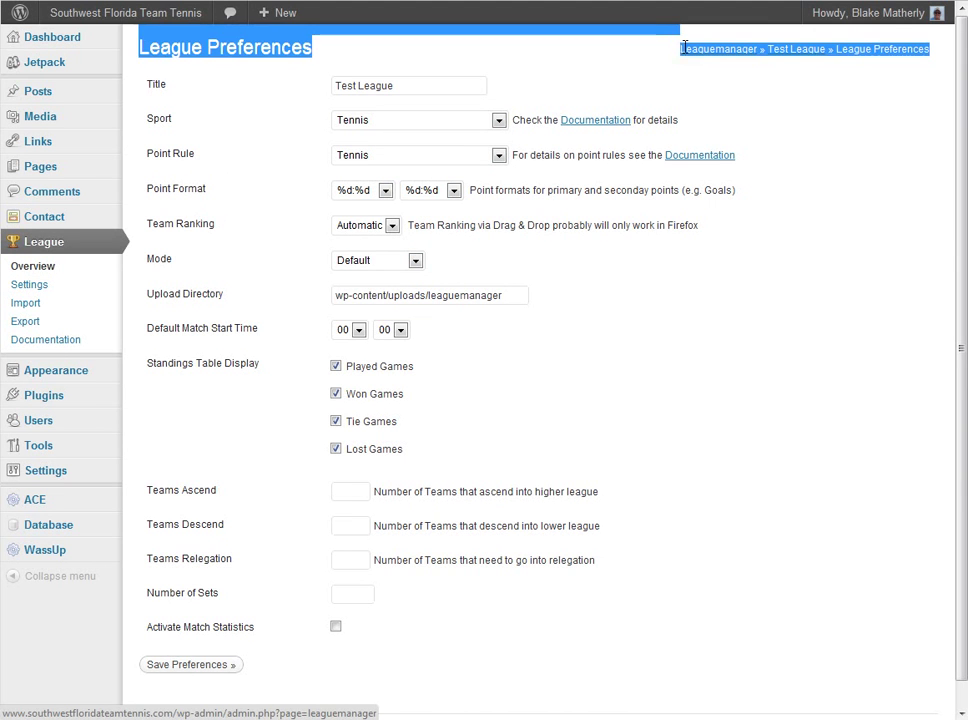
left_click(730, 72)
left_click_drag(765, 48, 826, 48)
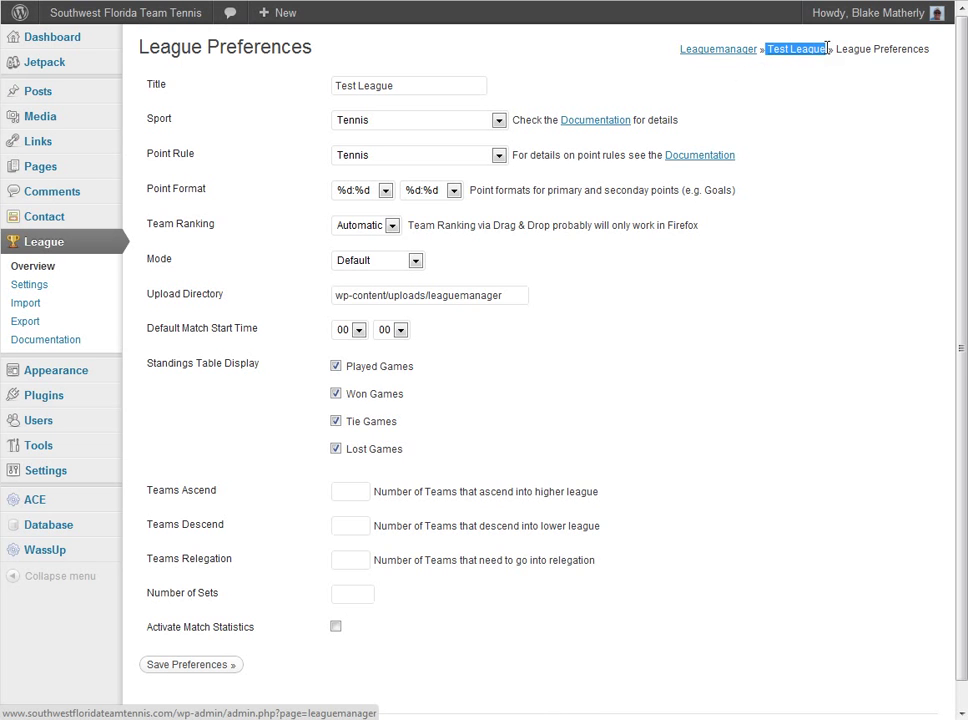
left_click_drag(832, 48, 928, 48)
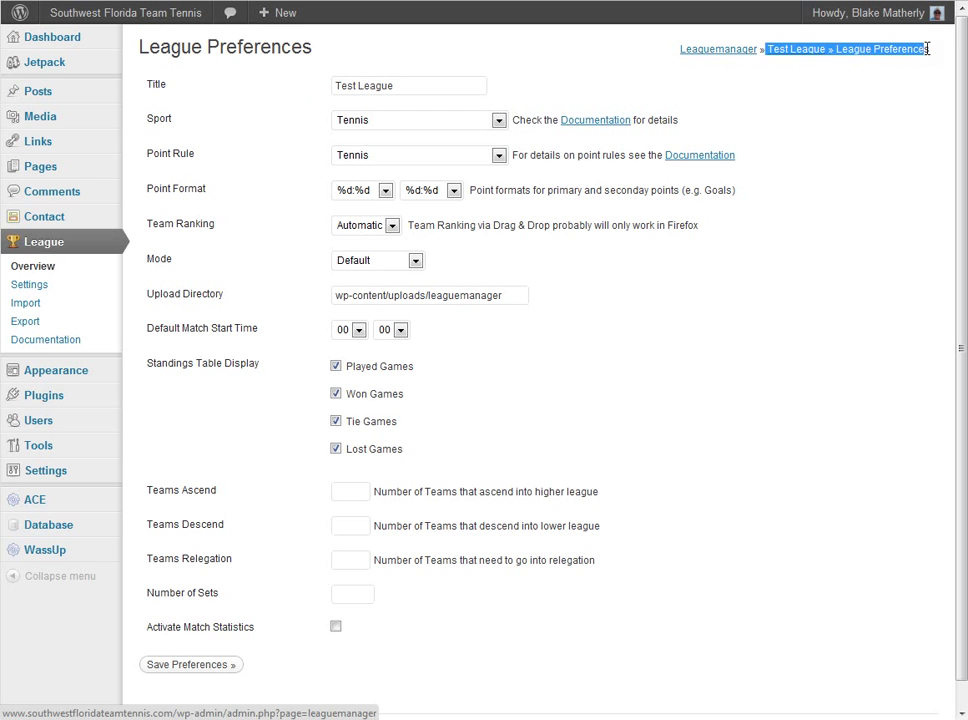
left_click(925, 83)
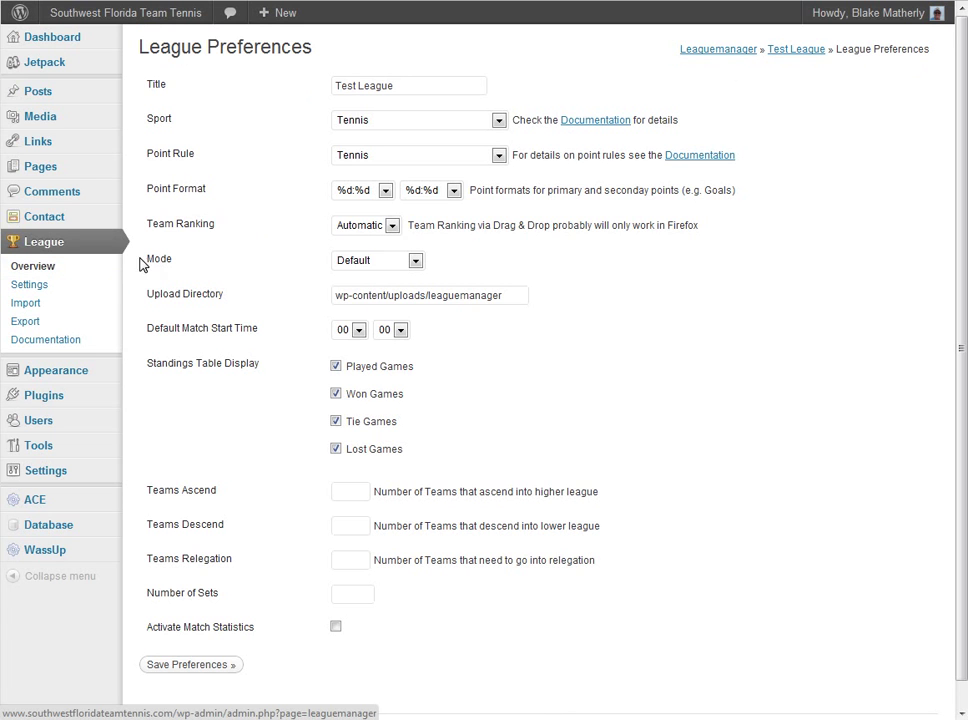
View Test League's Seasons page, read the hint for naming a new season, and return to the league page.
left_click(795, 52)
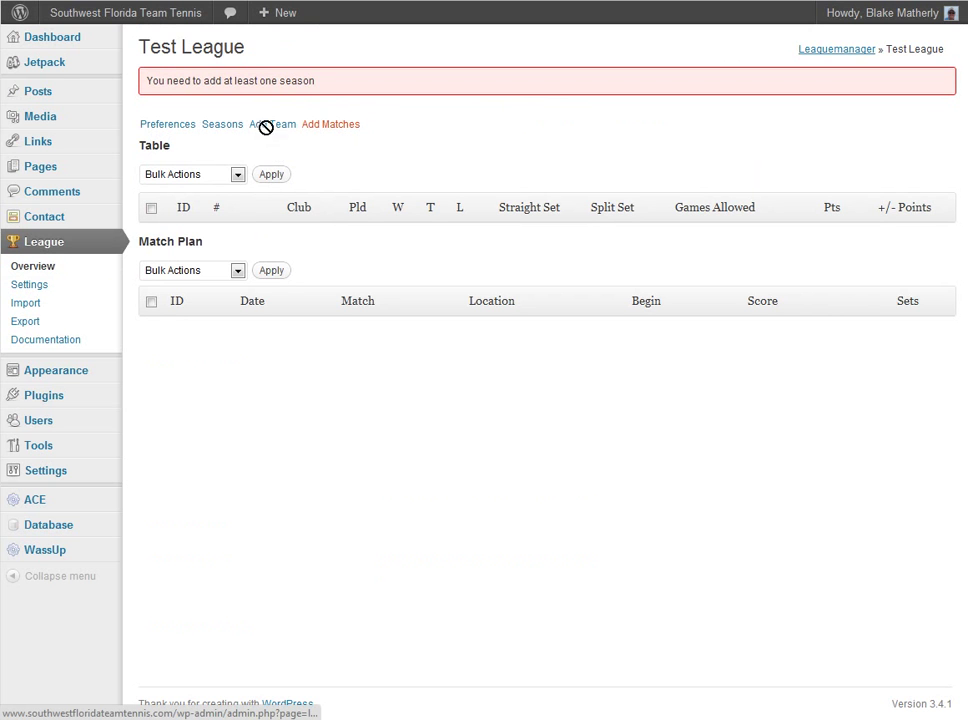
left_click_drag(134, 118, 142, 124)
left_click(138, 130)
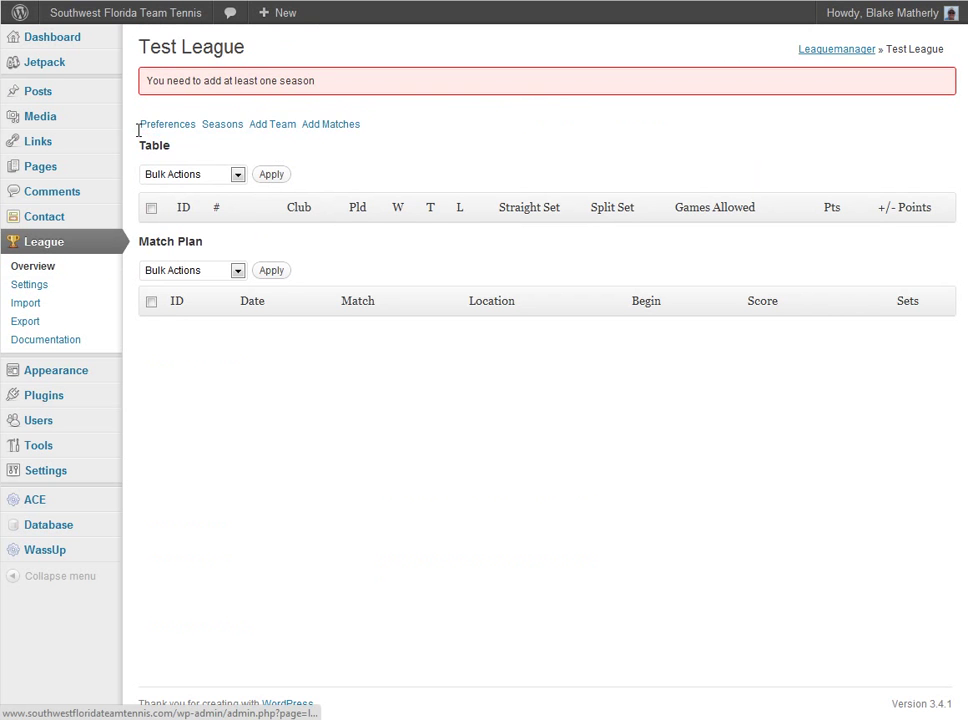
left_click(220, 126)
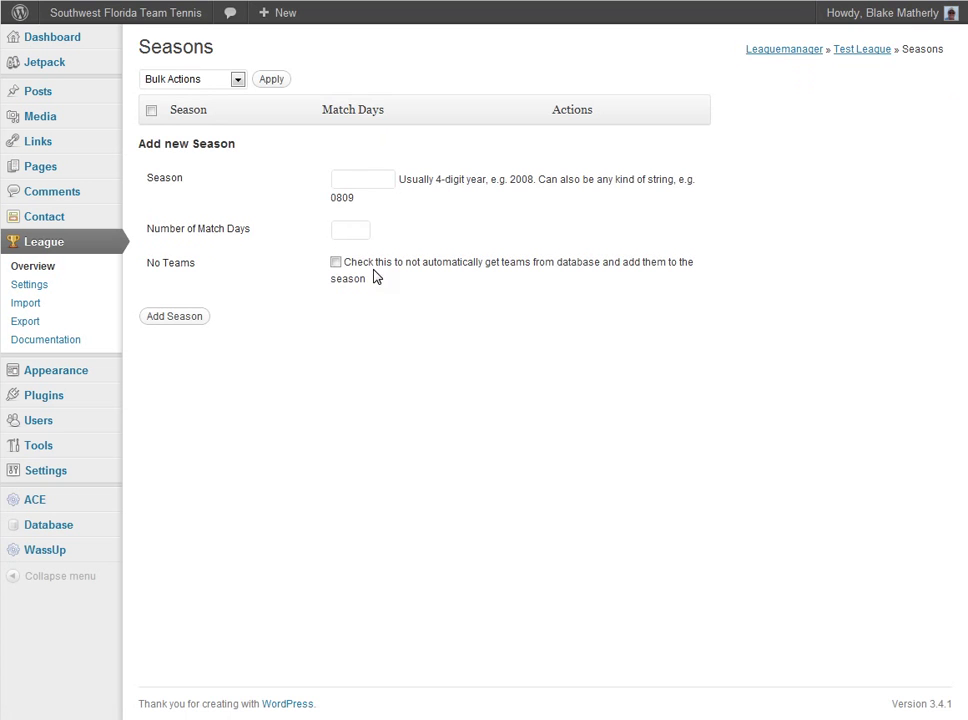
left_click_drag(452, 179, 523, 177)
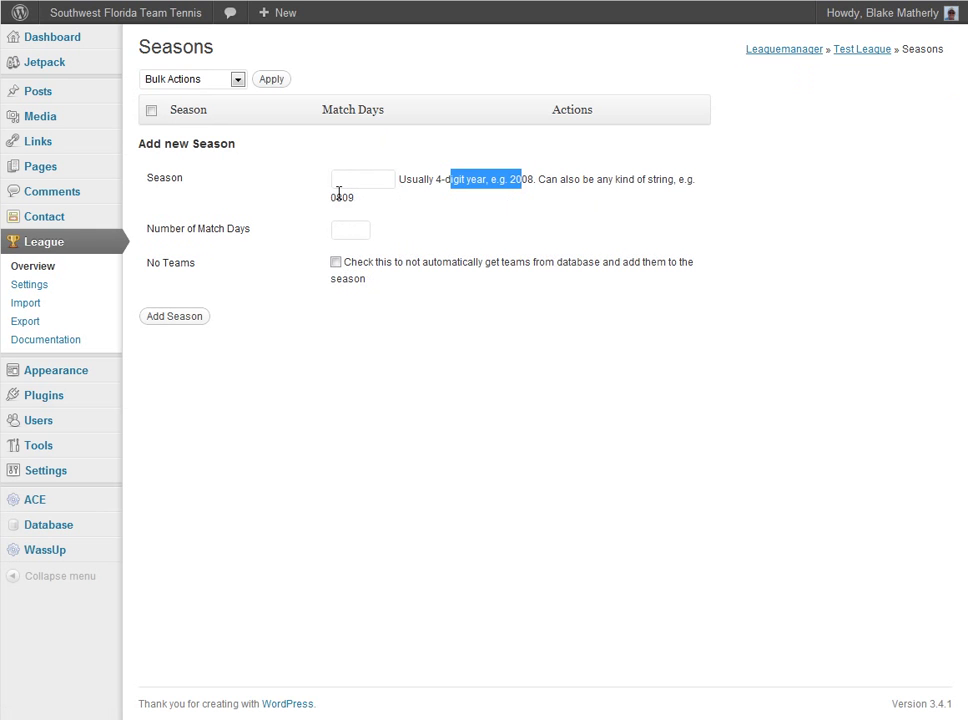
left_click(859, 55)
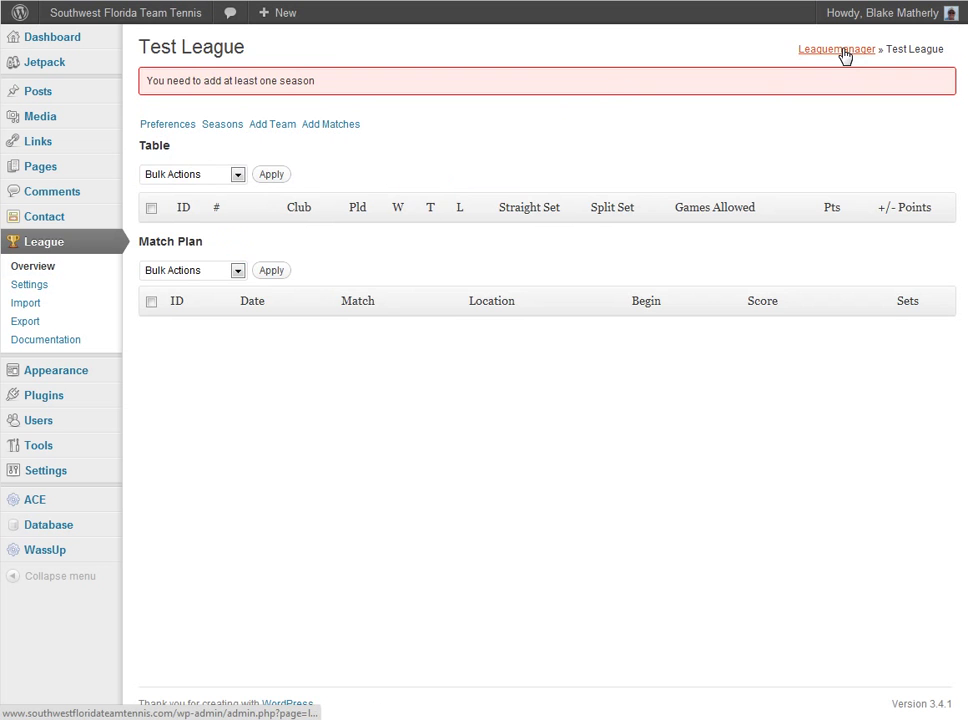
Open Daniel Test League from the overview and review its available seasons, standings table and match plan.
left_click(43, 270)
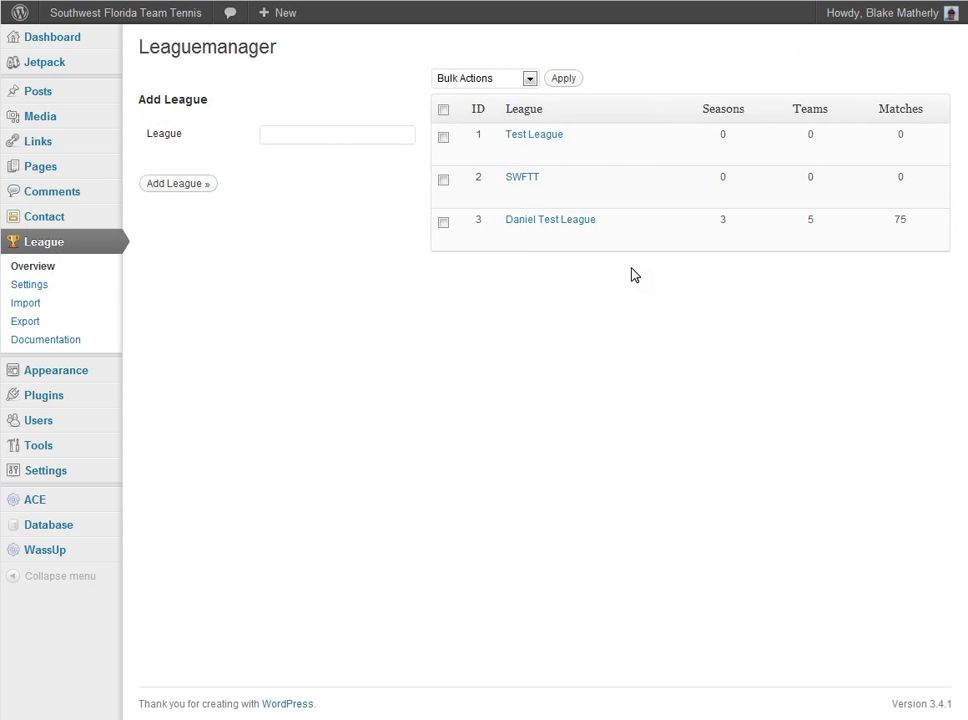
left_click(557, 226)
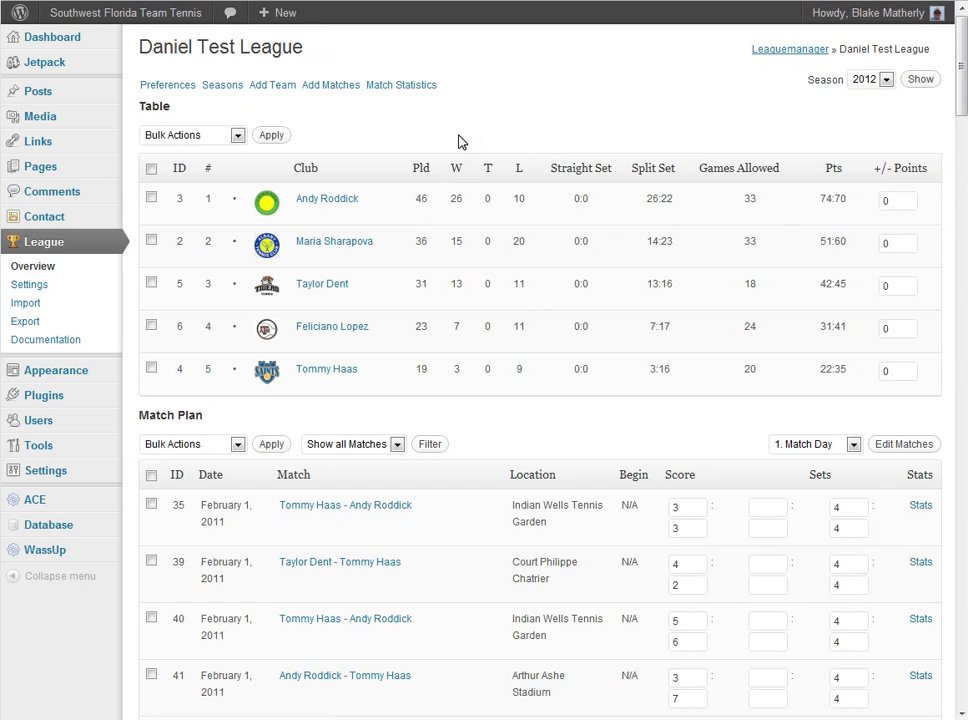
left_click(884, 82)
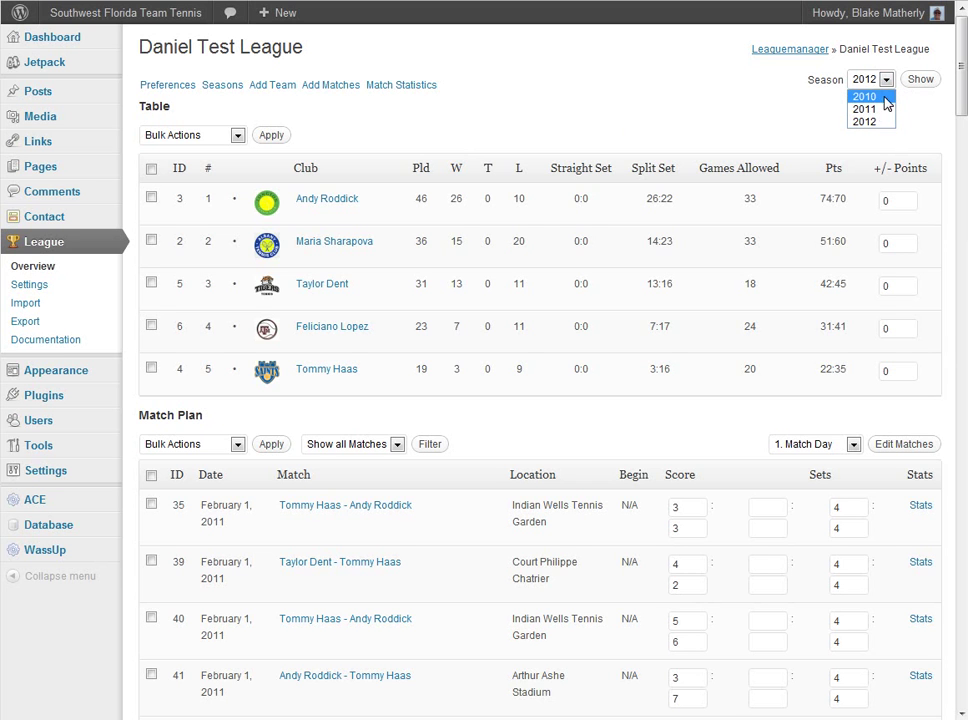
left_click(674, 120)
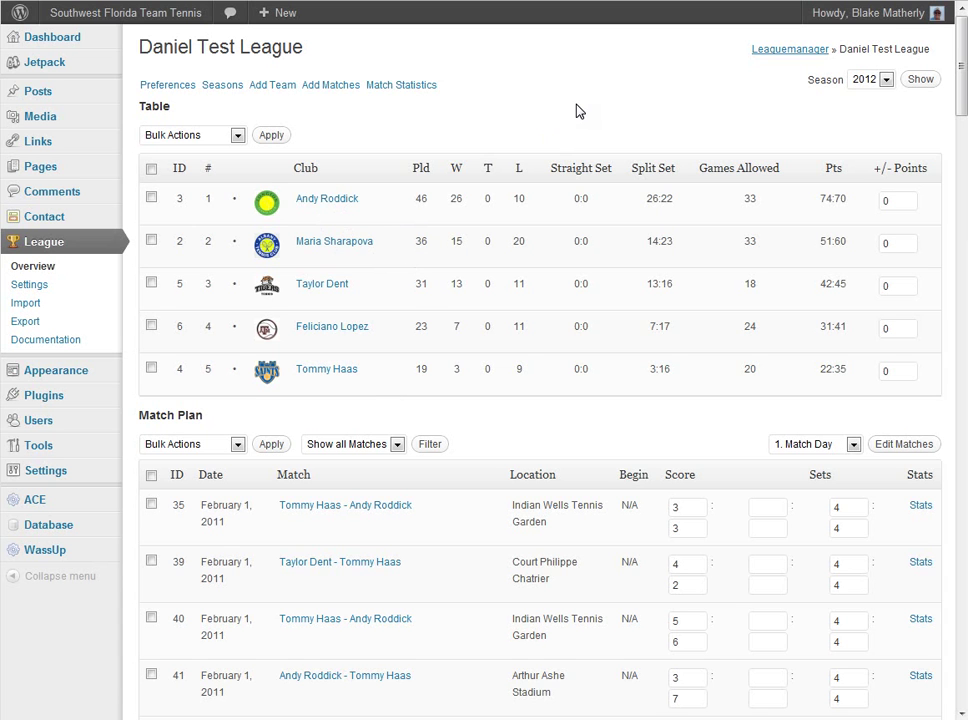
scroll(578, 112, "down", 3)
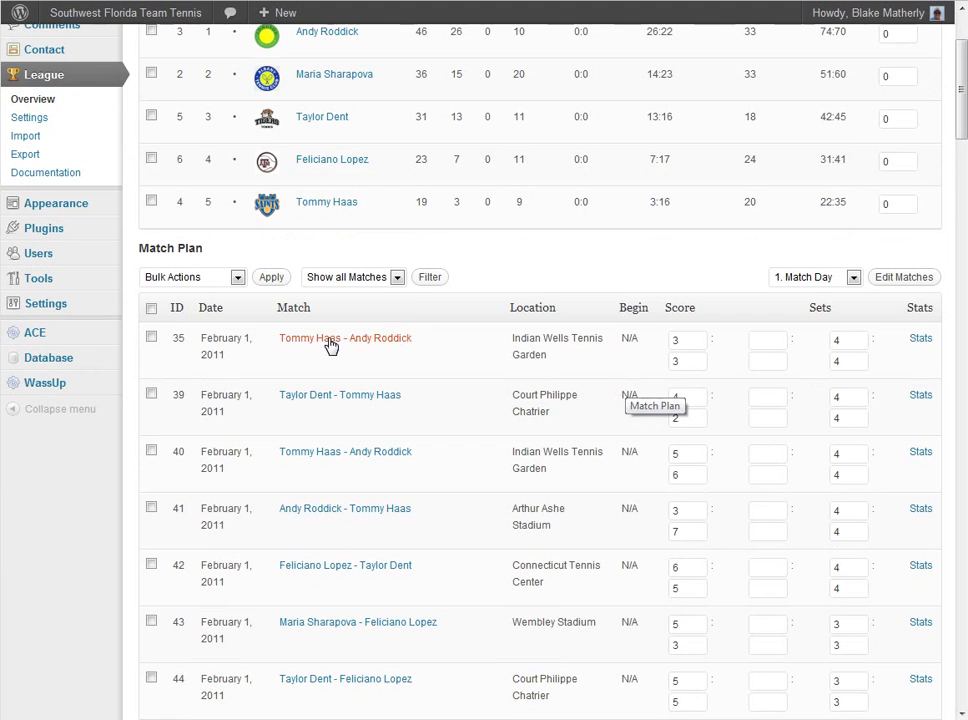
scroll(409, 289, "up", 3)
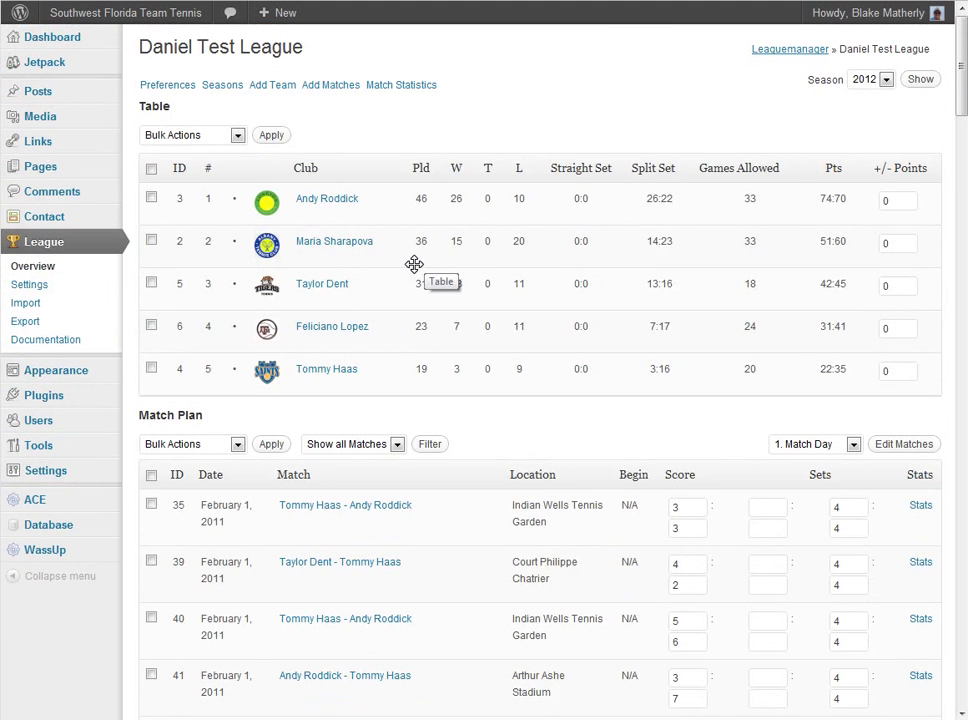
Add a 2009 season with 150 match days to Daniel Test League.
left_click(215, 94)
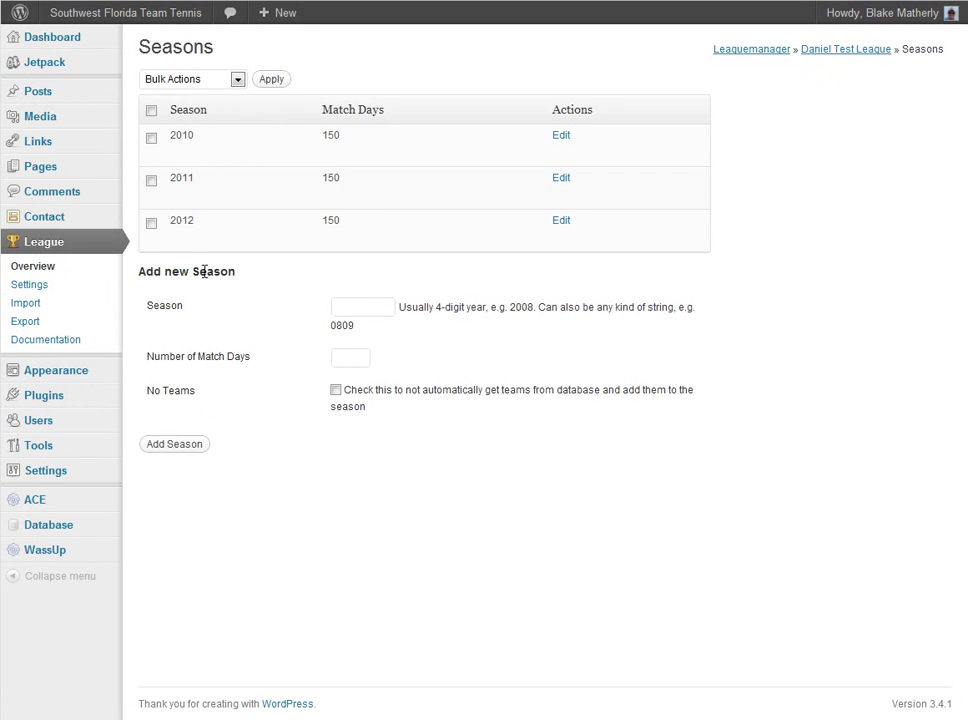
left_click(378, 302)
type("2009")
left_click(347, 358)
type("150")
left_click(346, 378)
left_click(160, 447)
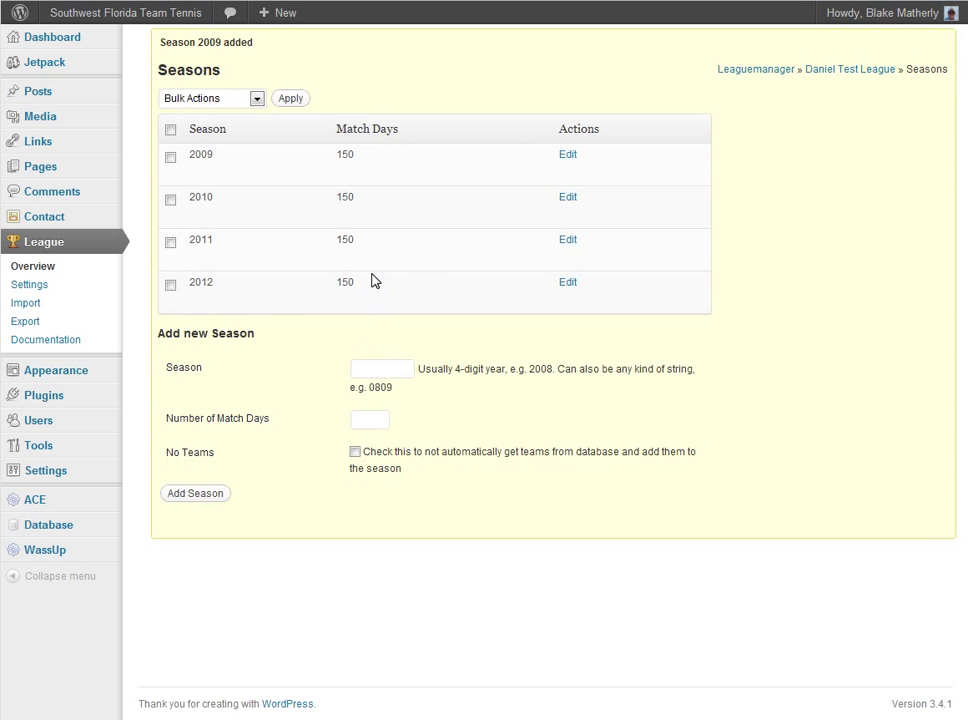
Start a new team named Chuck Mangione in Daniel Test League and choose TennisInPark_logo.ashx.gif as its logo.
left_click(873, 71)
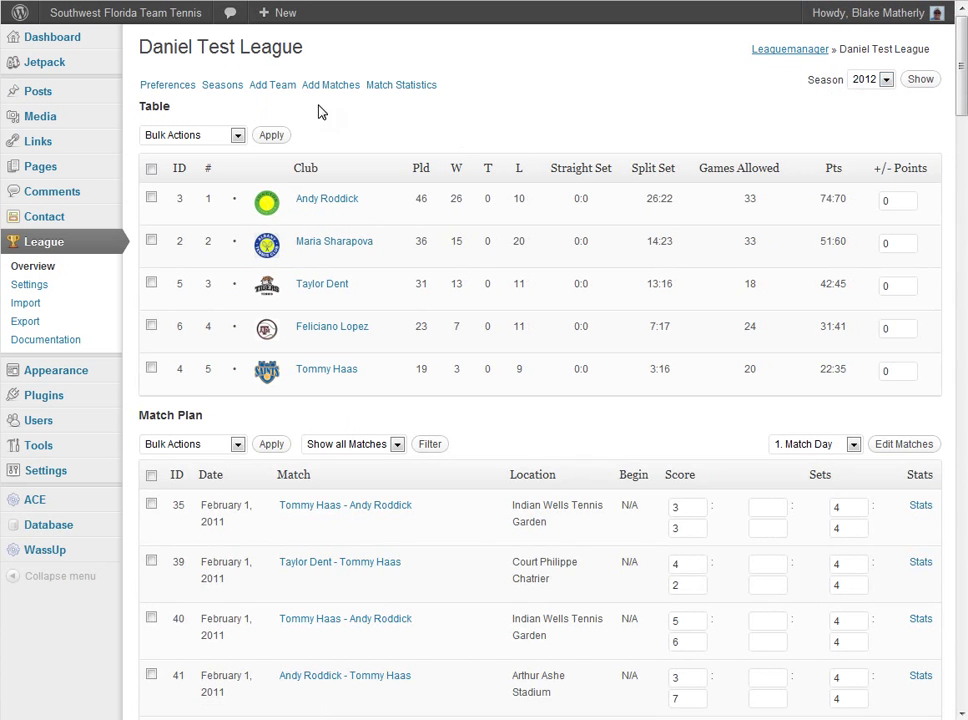
left_click(272, 86)
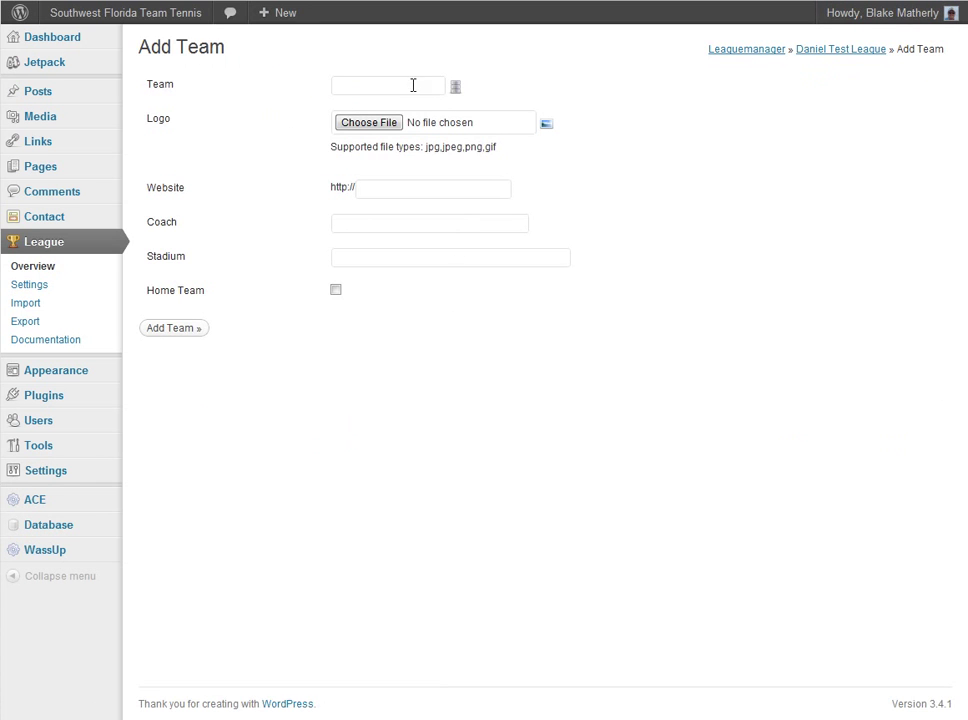
left_click(422, 89)
left_click(370, 123)
left_click_drag(786, 70, 815, 259)
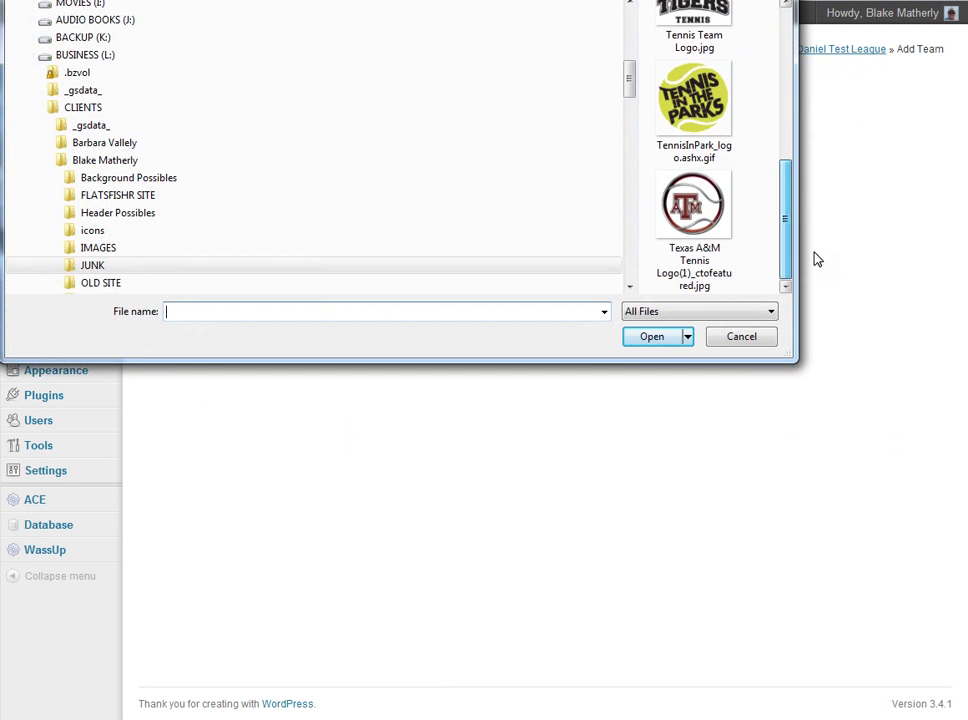
double_click(706, 100)
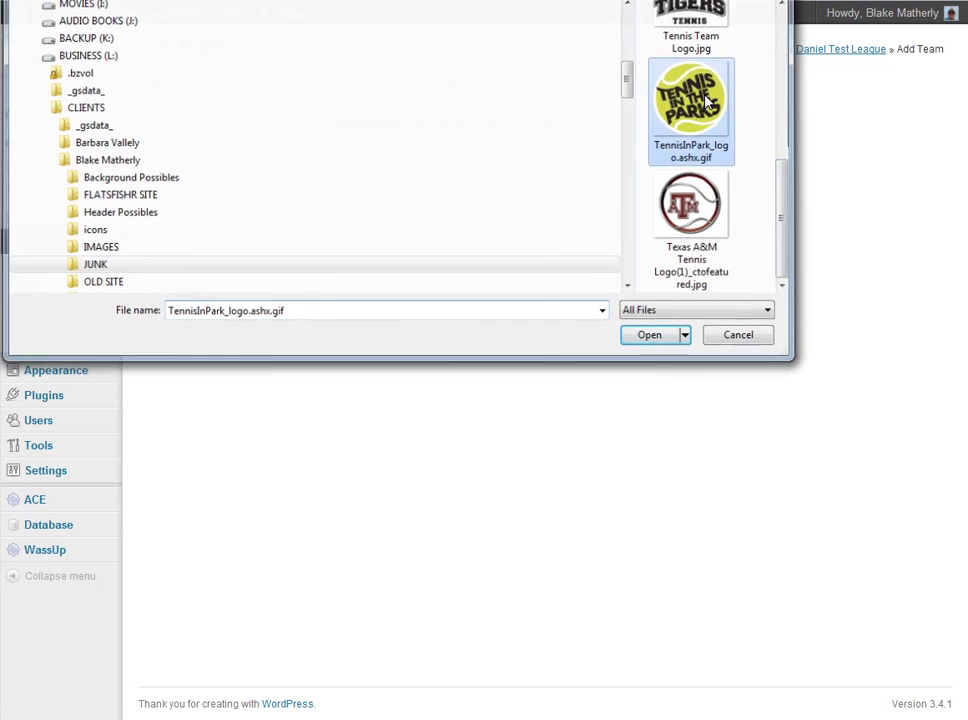
Enter chuckmangione.com as the new team's website and Mick Fleetwood as its coach.
left_click(371, 188)
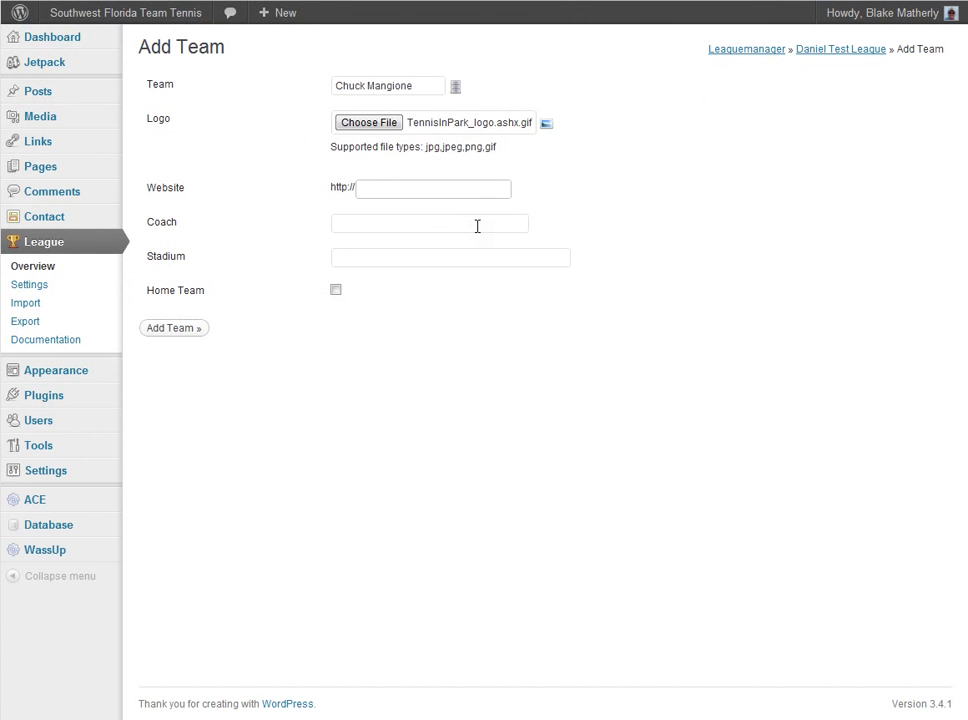
type("chuckmangione.com")
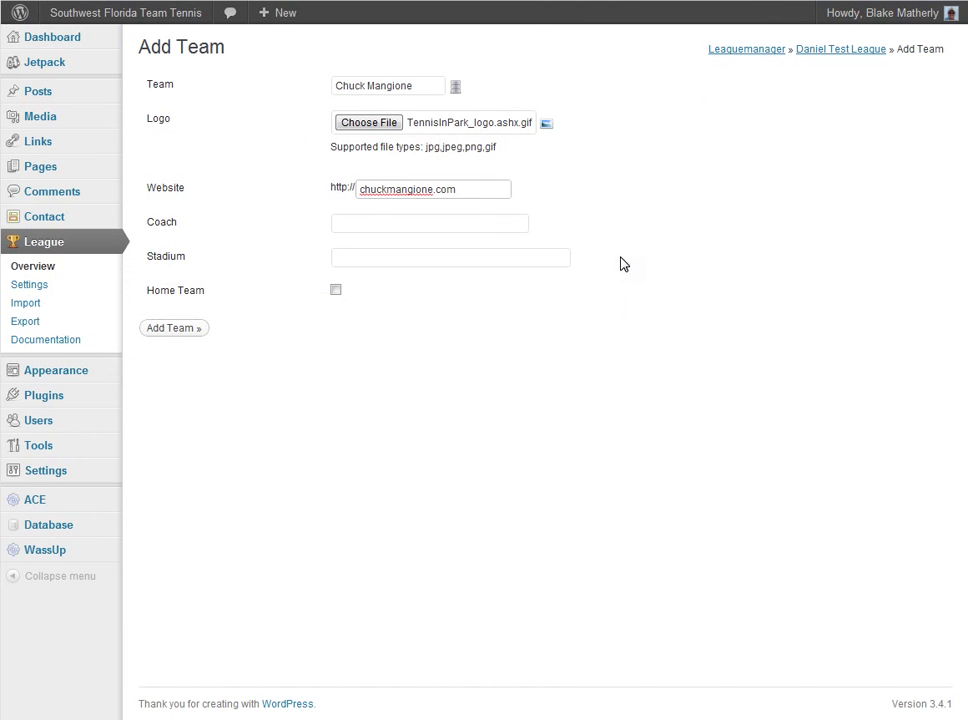
key("ctrl+a")
left_click(365, 221)
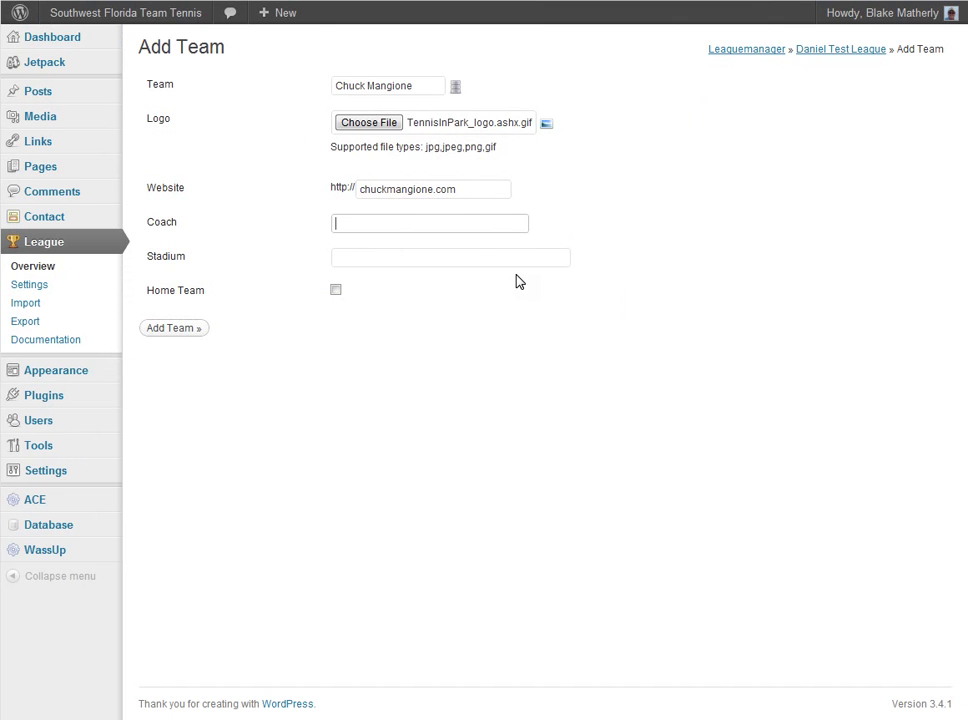
type("Mick Fleetwood")
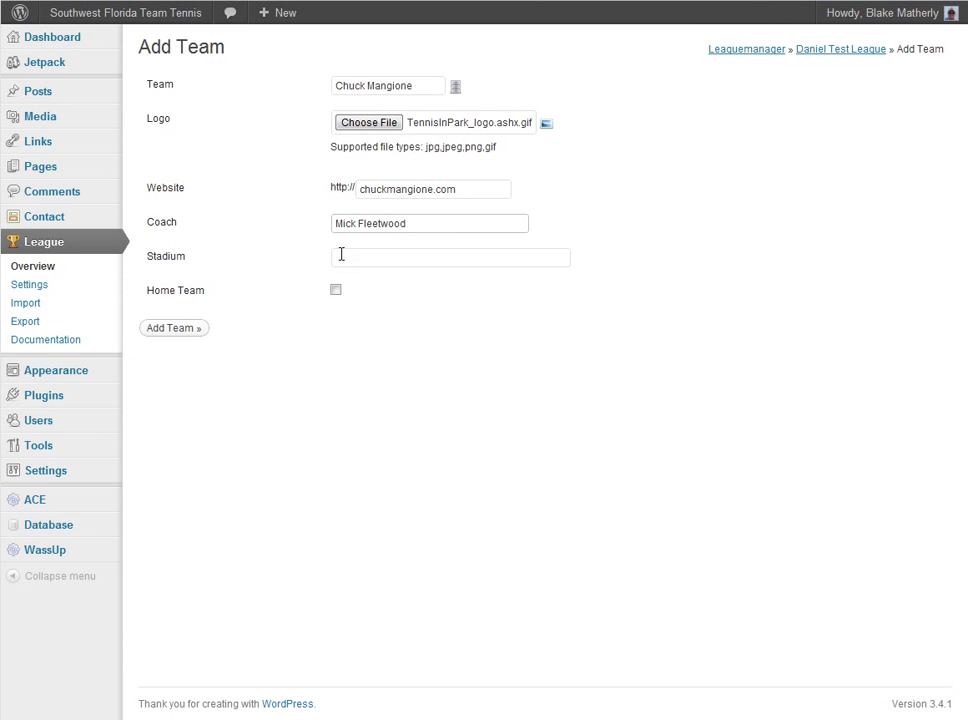
left_click_drag(188, 222, 153, 221)
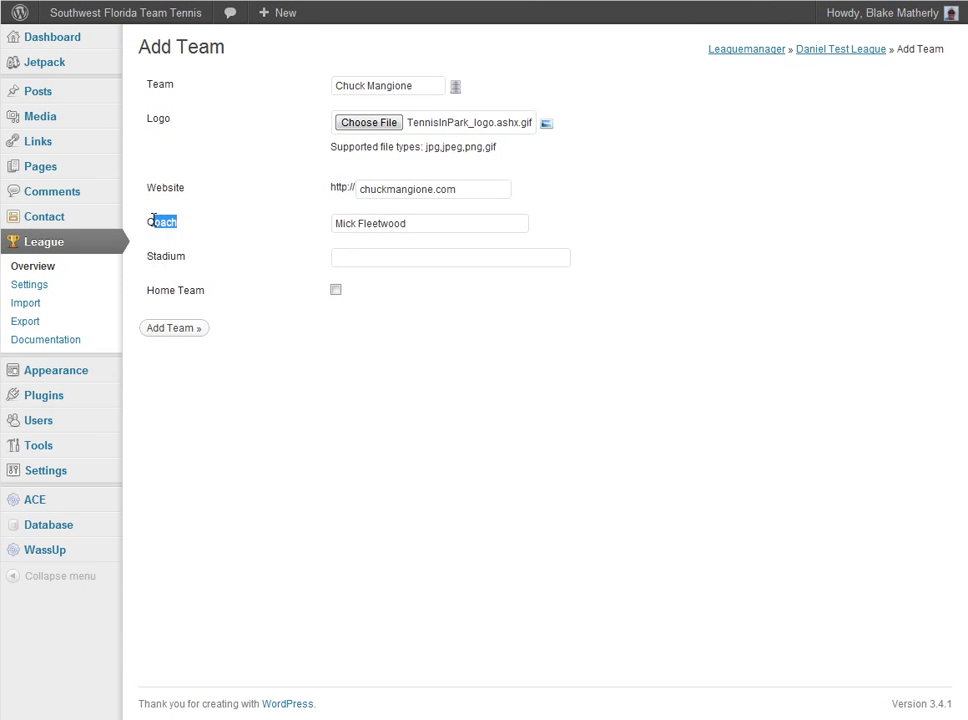
Set the new team's stadium to Wembley Stadium and add the team to the league.
left_click(369, 255)
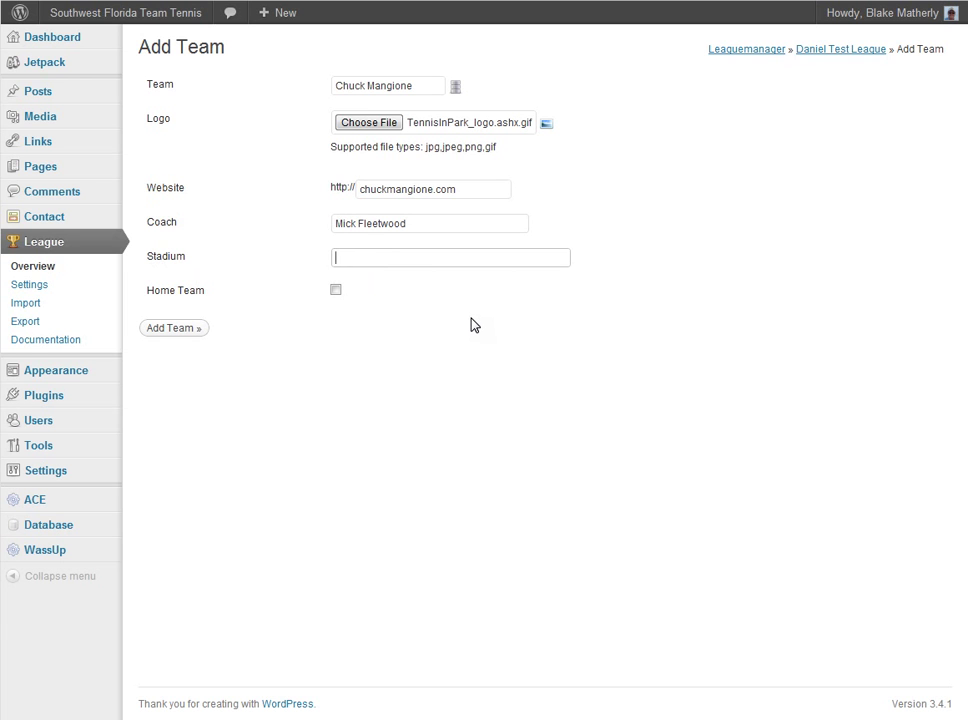
type("Wemble")
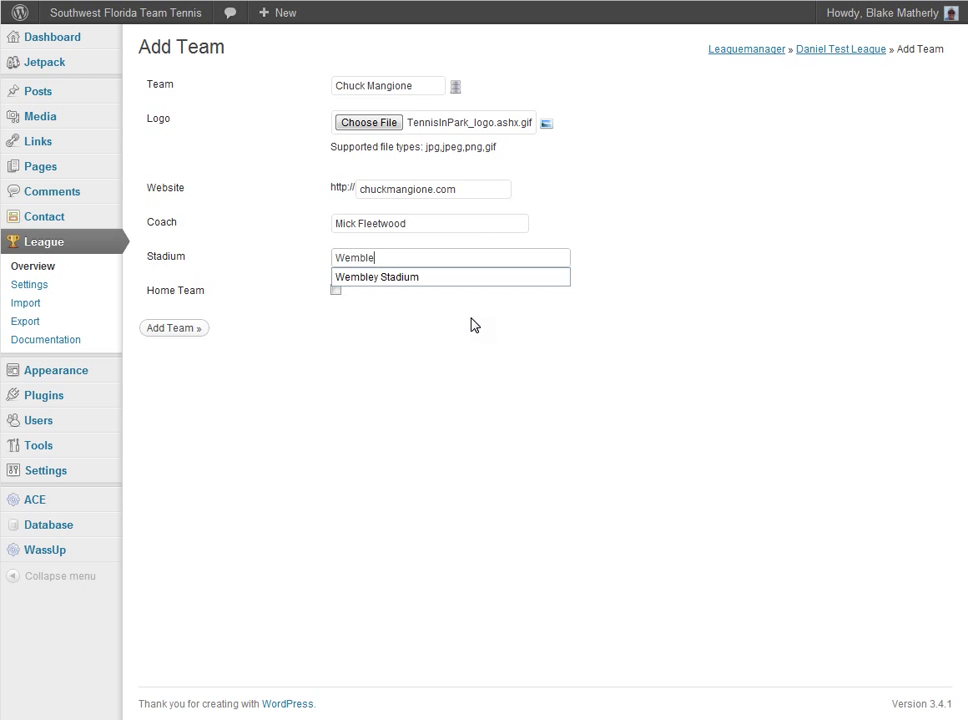
left_click(410, 280)
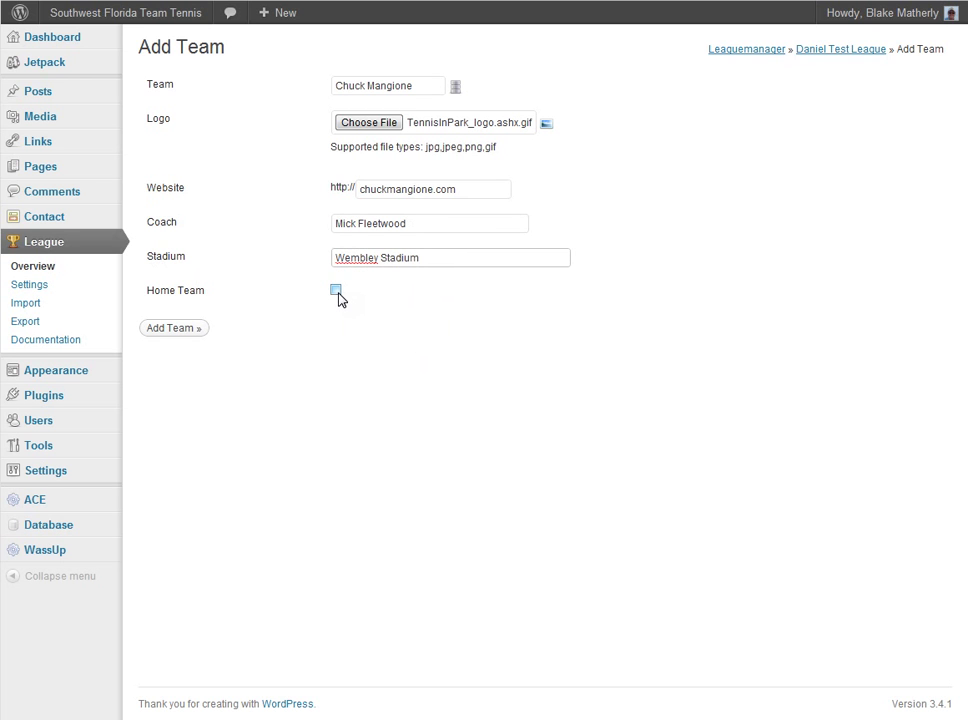
left_click(176, 329)
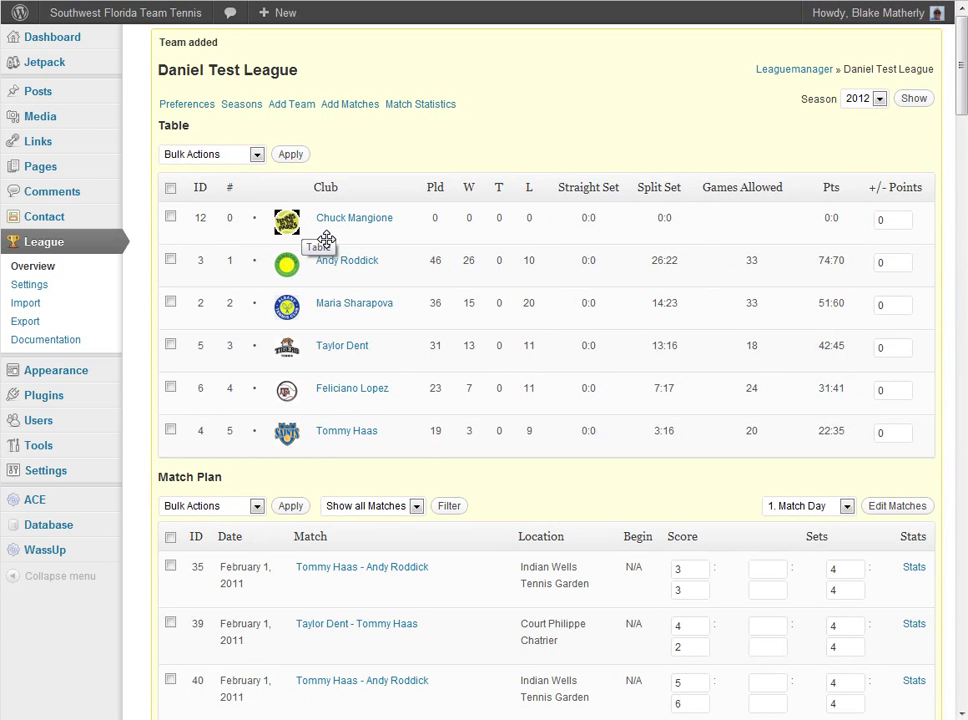
Start adding matches to Daniel Test League, dated 10 July 2009 and assigned to match day 1.
left_click(355, 112)
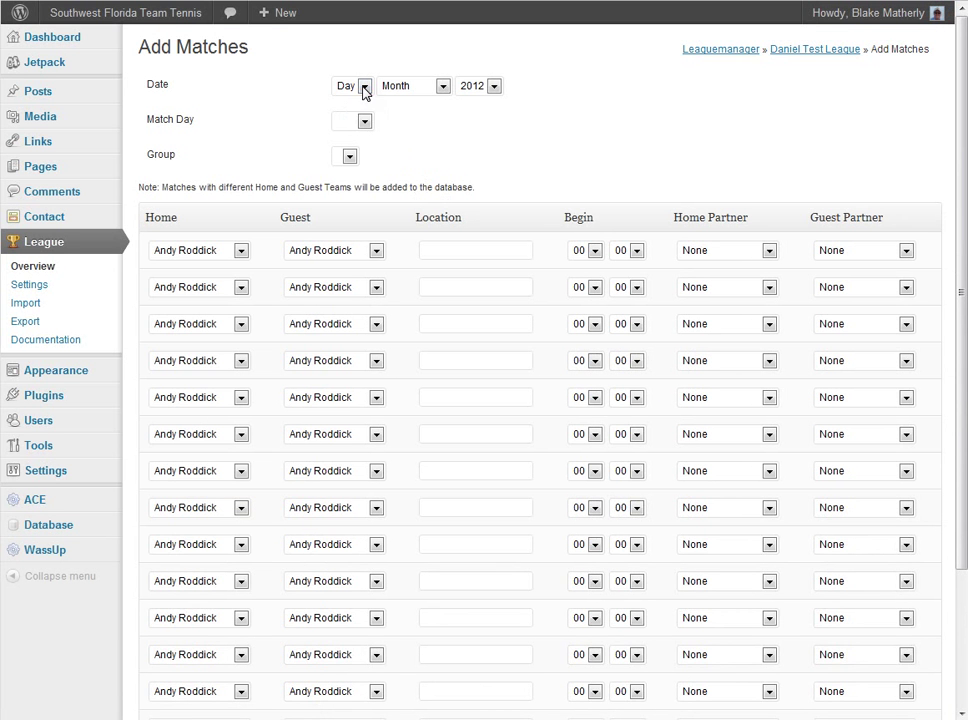
left_click(365, 88)
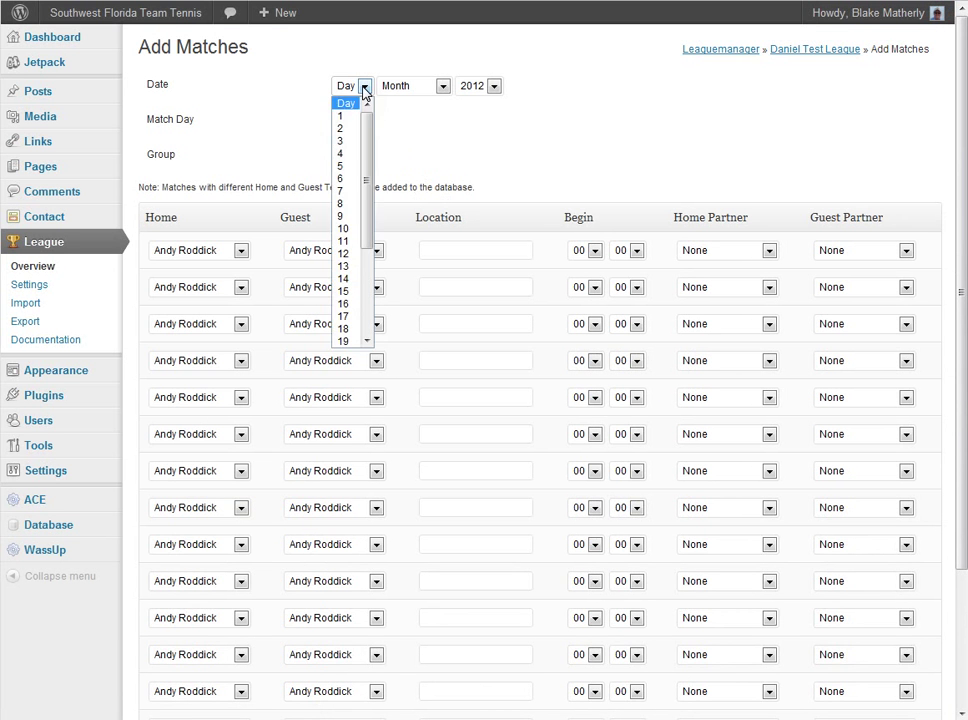
left_click(346, 229)
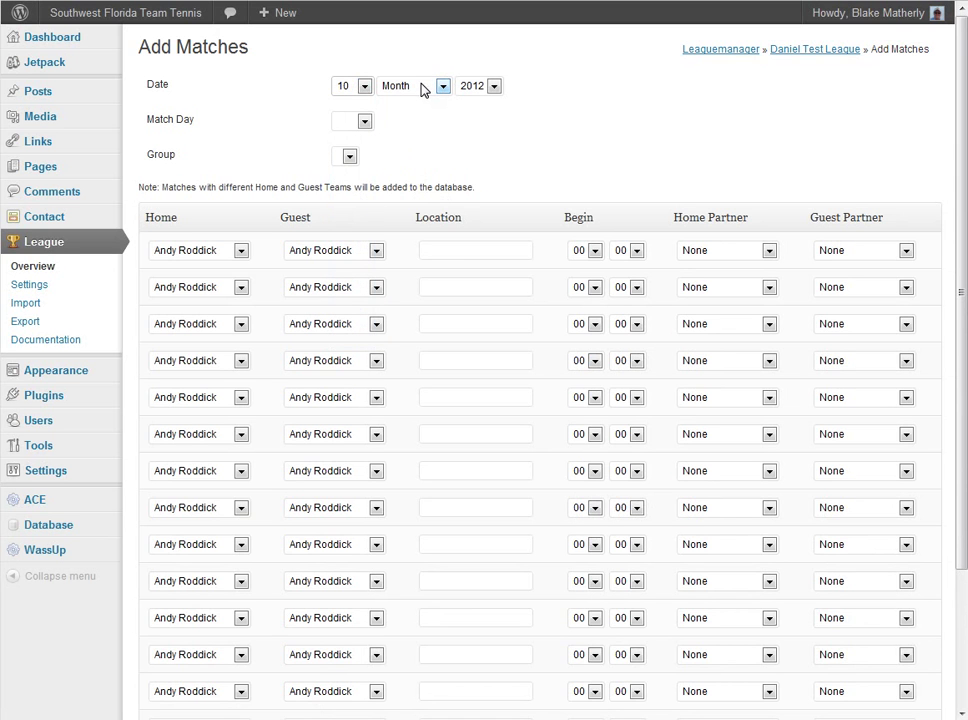
left_click(422, 88)
left_click(414, 192)
left_click(491, 90)
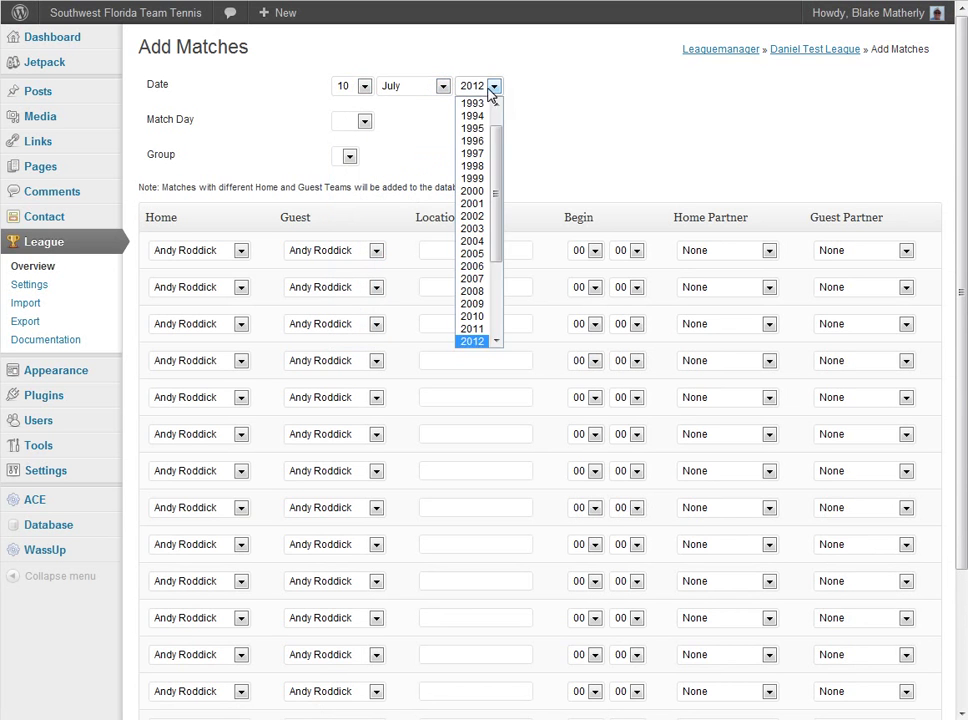
left_click(474, 304)
left_click(364, 121)
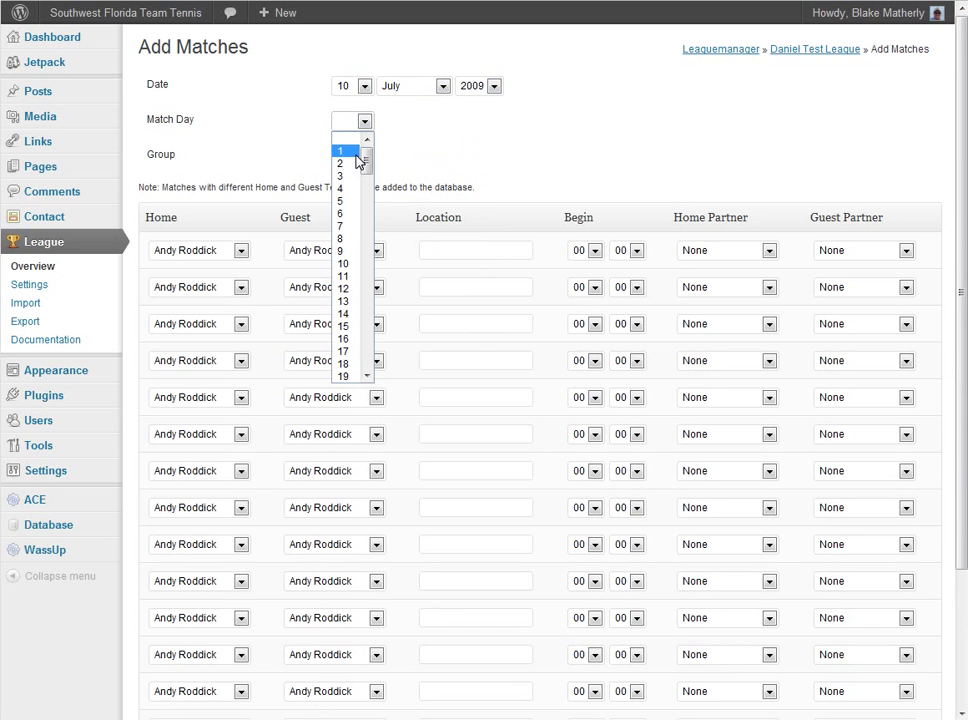
left_click(358, 152)
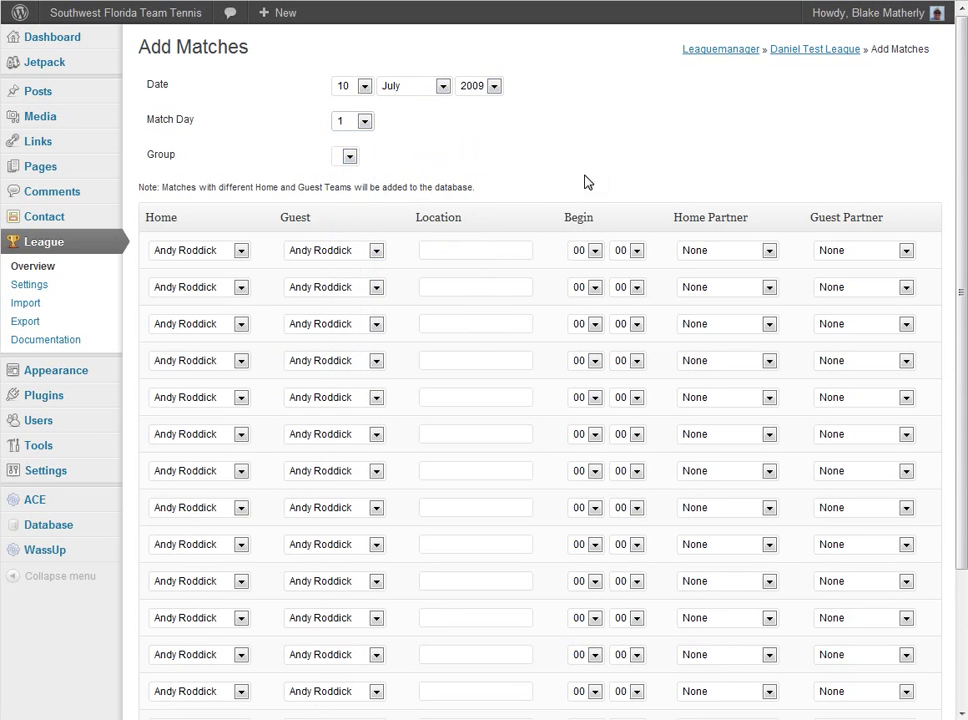
Set the first match to Andy Roddick at home against Feliciano Lopez at Arthur Ashe Stadium.
scroll(528, 336, "down", 2)
scroll(476, 581, "up", 2)
scroll(190, 200, "down", 1)
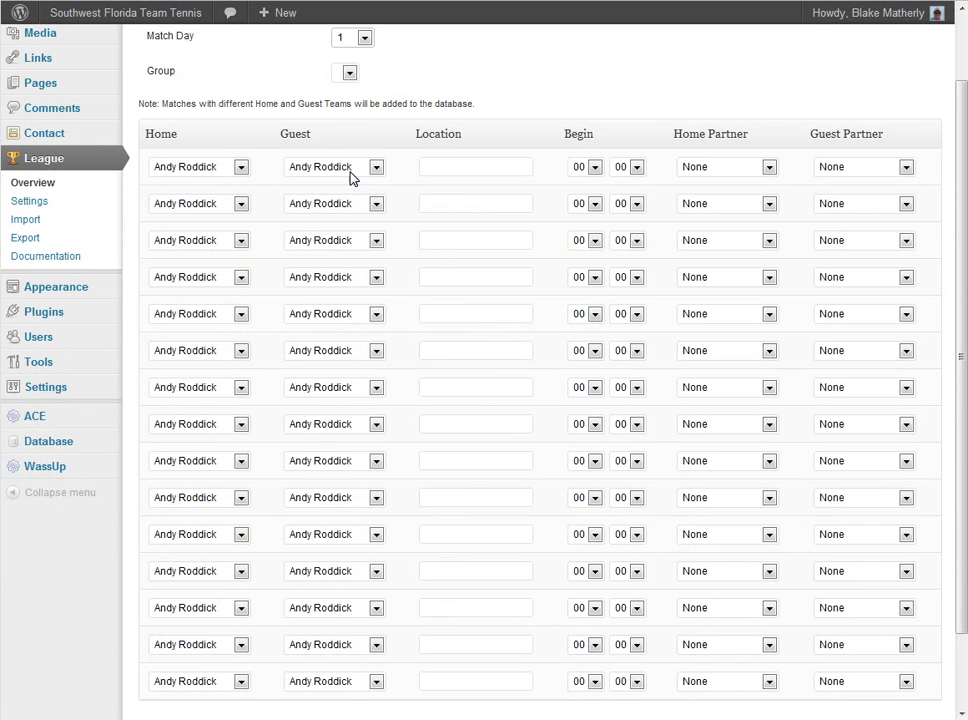
left_click(210, 169)
left_click(210, 170)
left_click(335, 170)
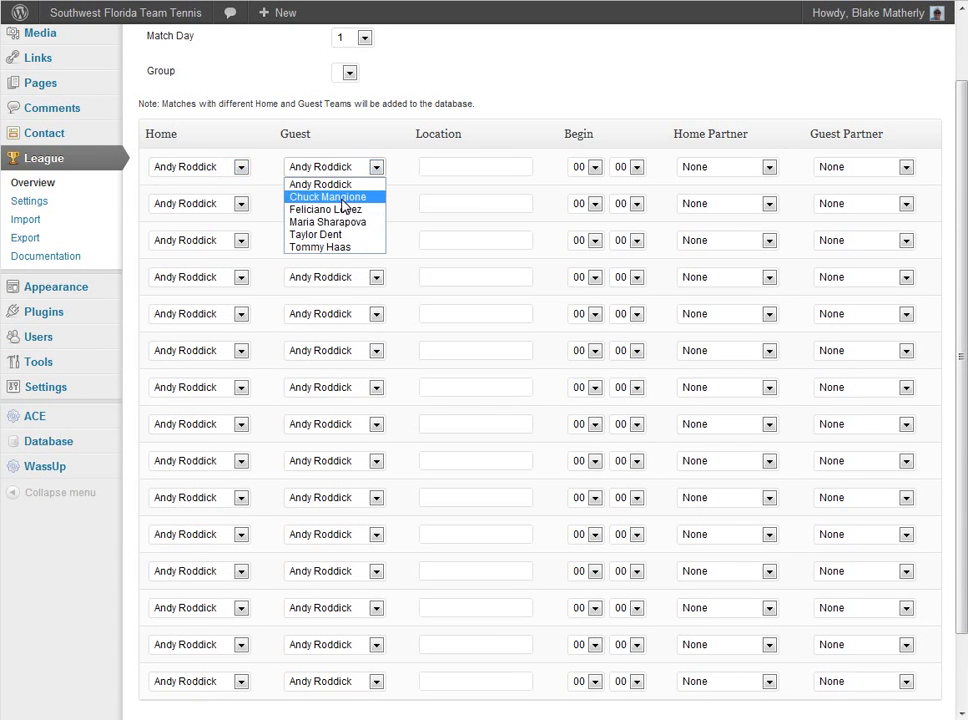
left_click(344, 210)
left_click(430, 170)
type("Arthur Ashe Stadium")
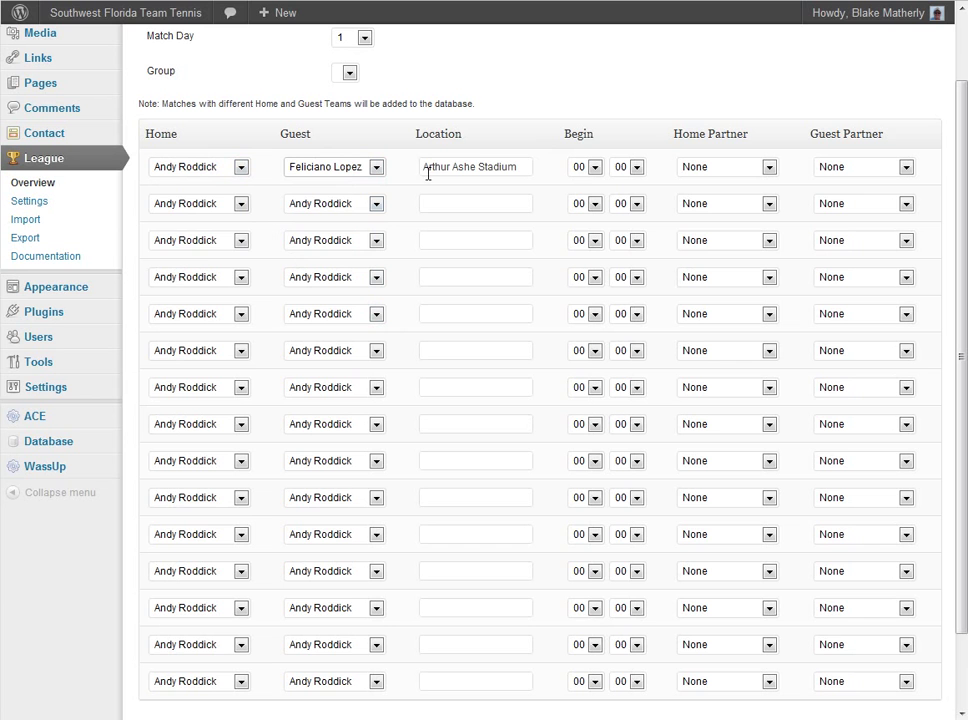
Set the second match to Maria Sharapova at home against Taylor Dent at Wembley Stadium.
left_click(237, 205)
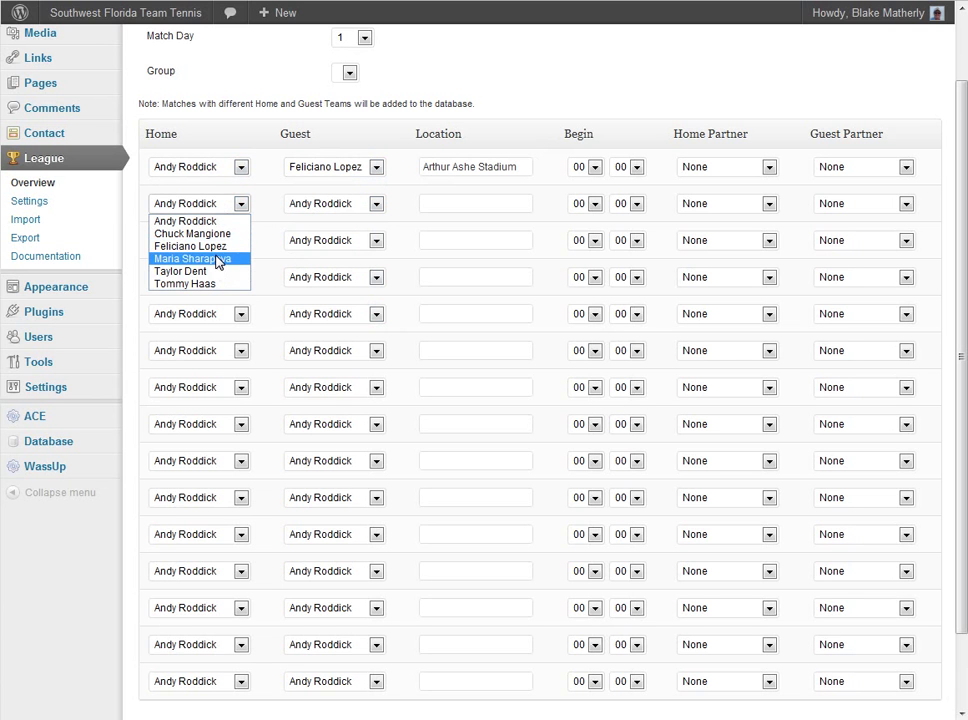
left_click(259, 258)
left_click(376, 203)
left_click(335, 270)
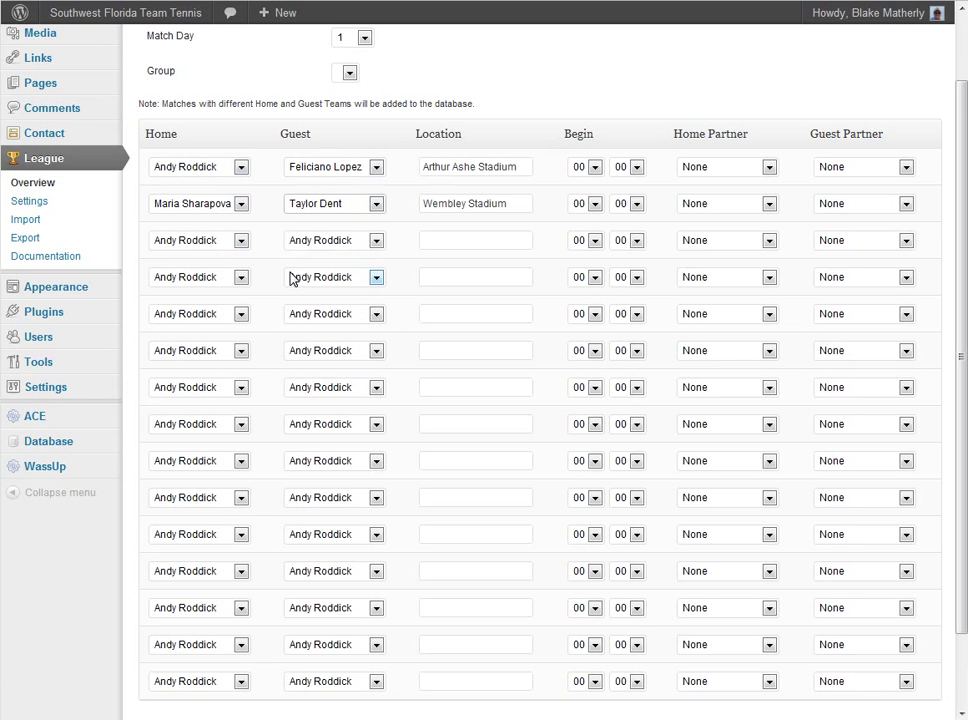
Set Tommy Haas as the third match's home team, with Indian Wells Tennis Garden as the location.
left_click(208, 245)
left_click(238, 322)
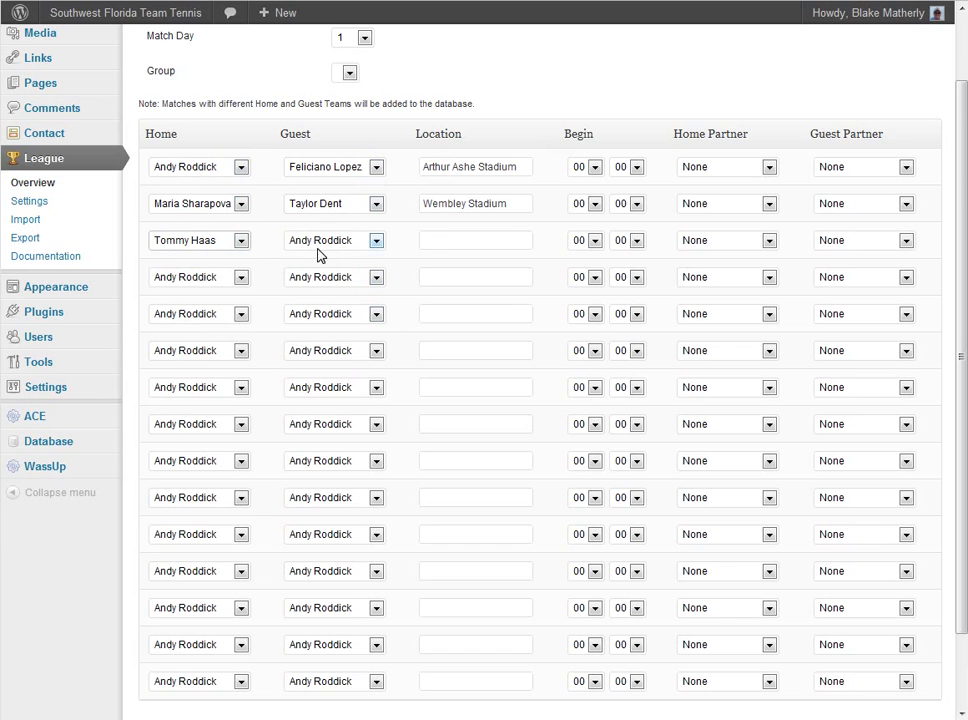
left_click(425, 241)
key("ctrl+v")
Set the begin times of the first three matches to 04:00, 07:00 and 09:30 respectively.
left_click(593, 168)
left_click(582, 232)
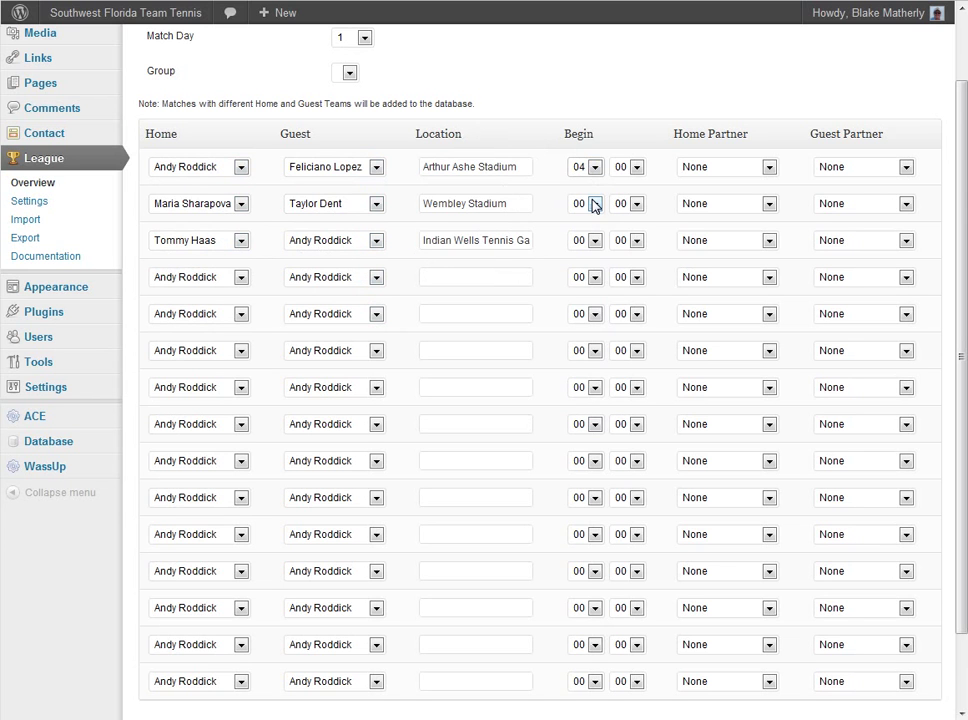
left_click(594, 205)
left_click(582, 308)
left_click(588, 241)
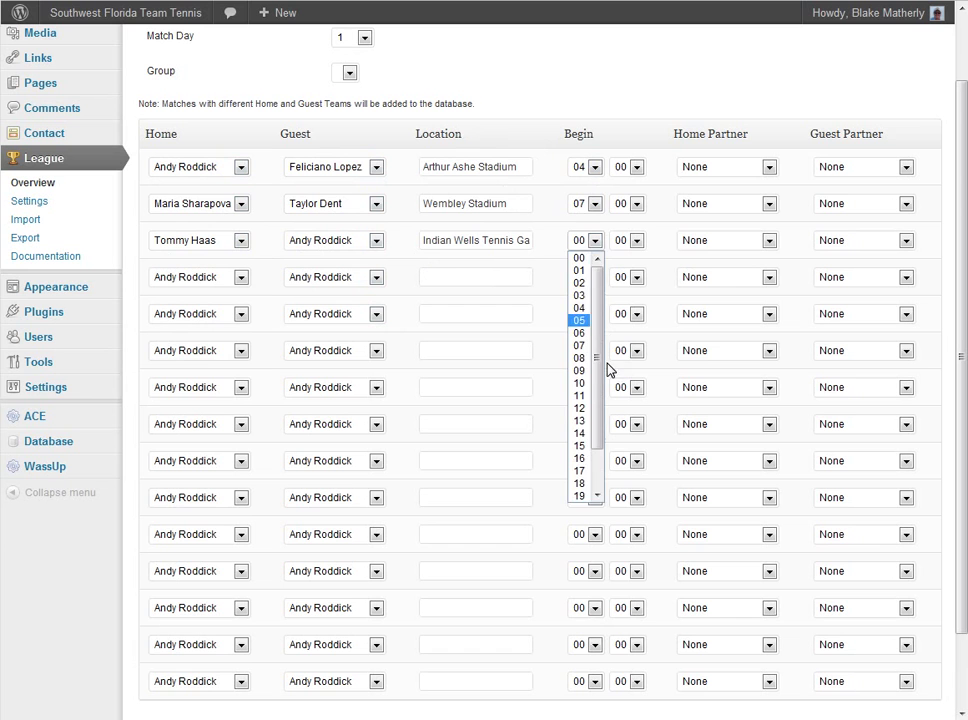
left_click(580, 371)
left_click(634, 241)
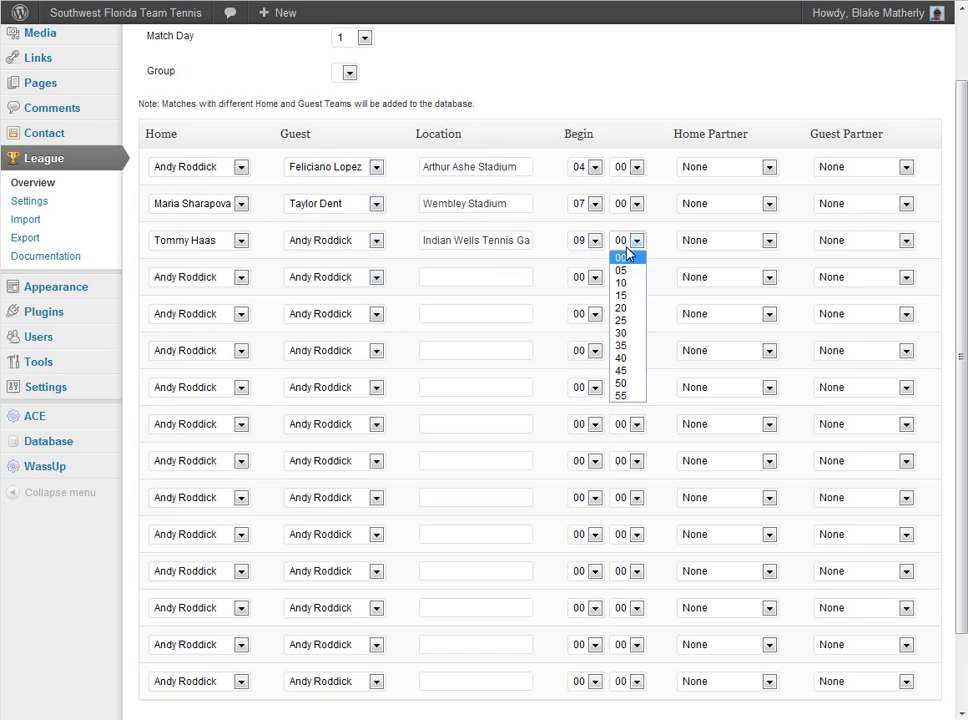
left_click(626, 333)
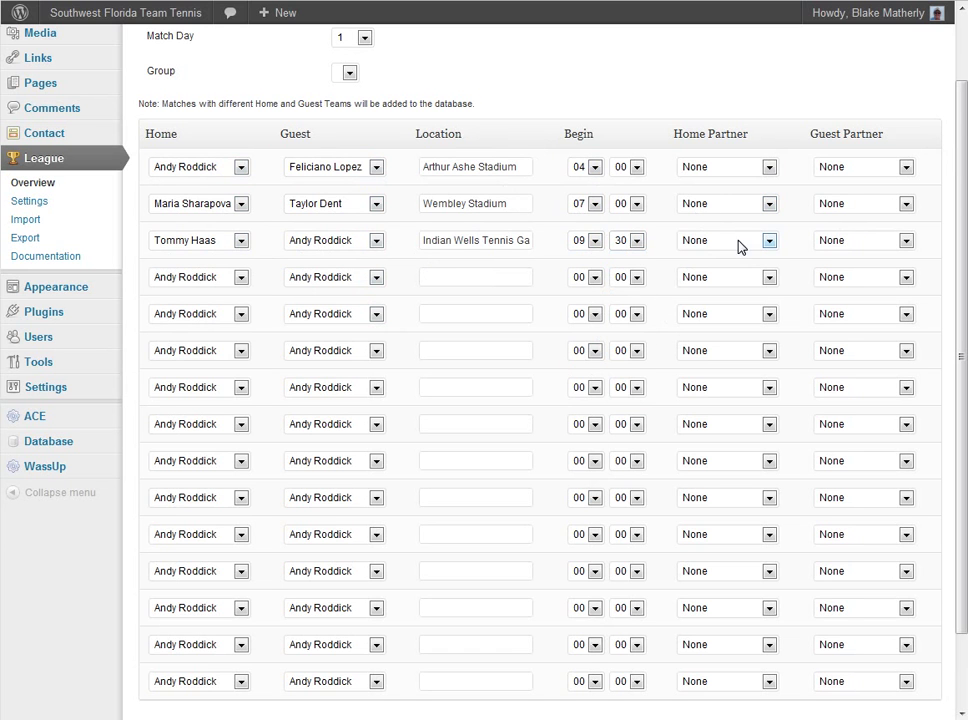
Assign Maria Sharapova as home partner and Tommy Haas as guest partner for the first match, and return to Daniel Test League's page without saving.
left_click(736, 176)
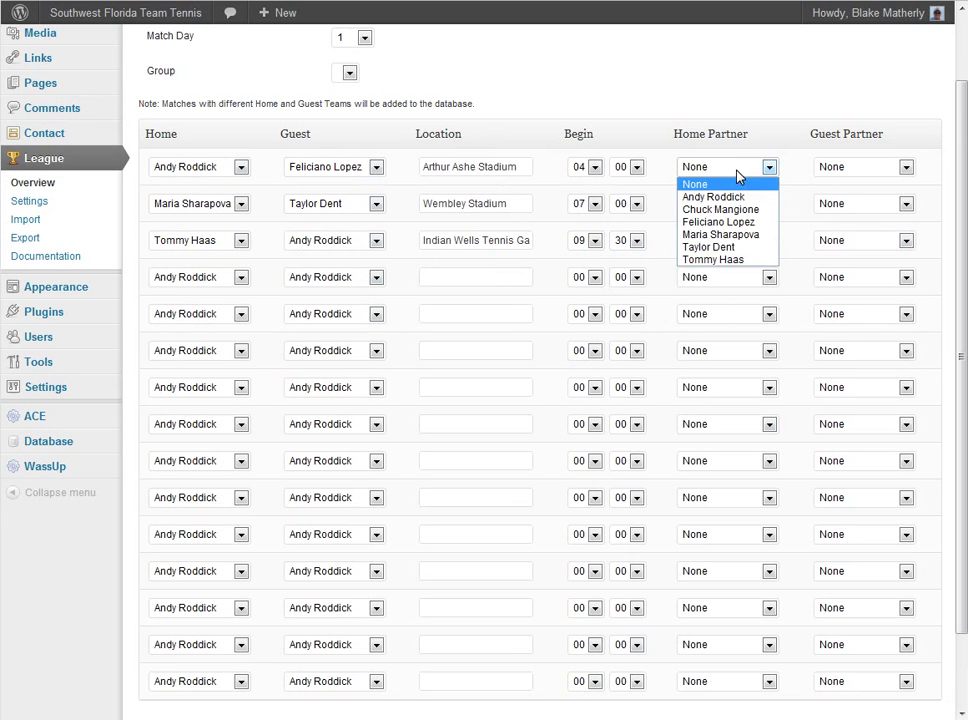
left_click(738, 200)
left_click(737, 172)
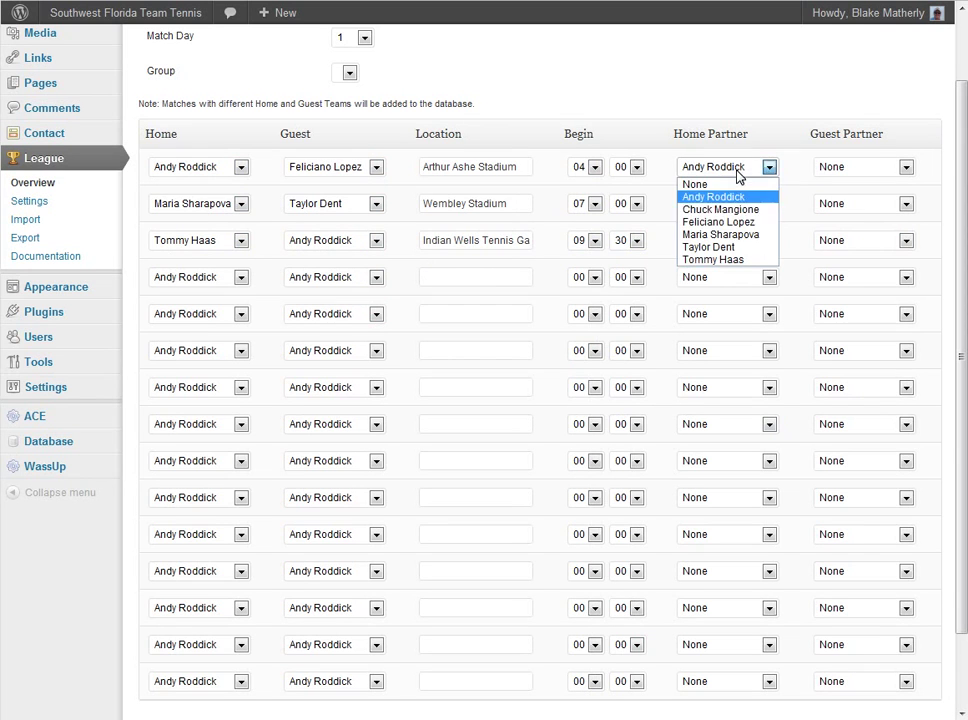
left_click(738, 234)
left_click(877, 174)
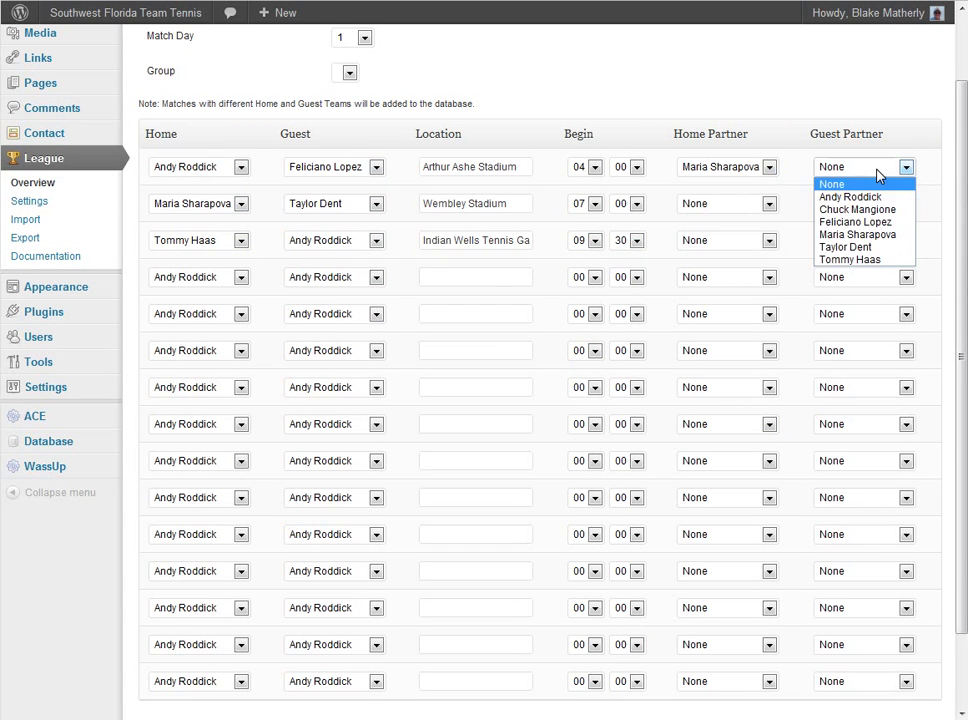
left_click(850, 259)
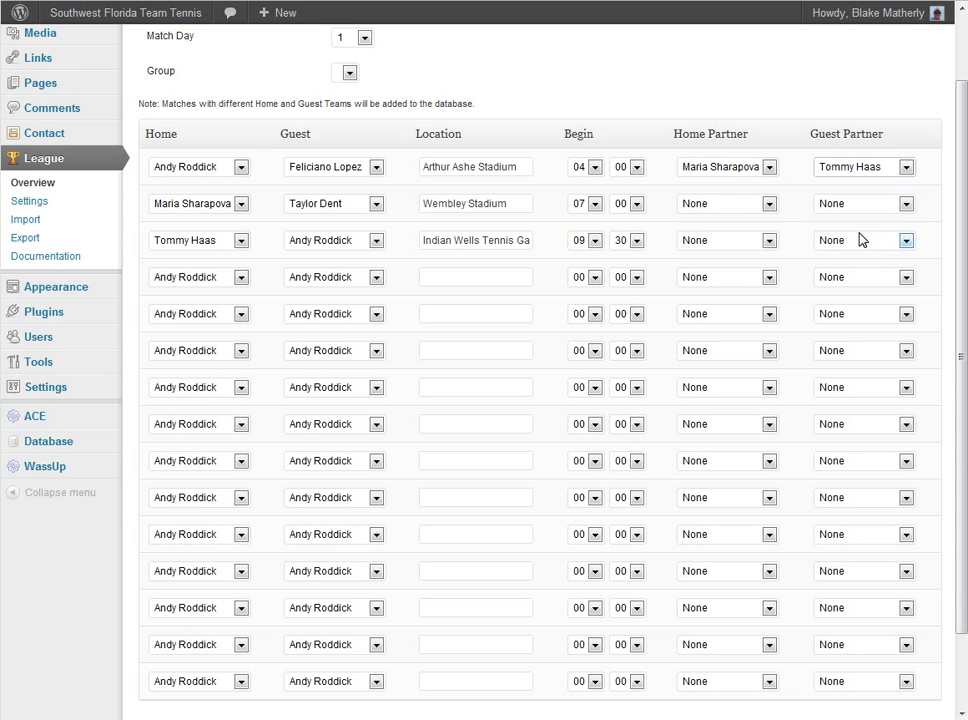
scroll(605, 256, "up", 2)
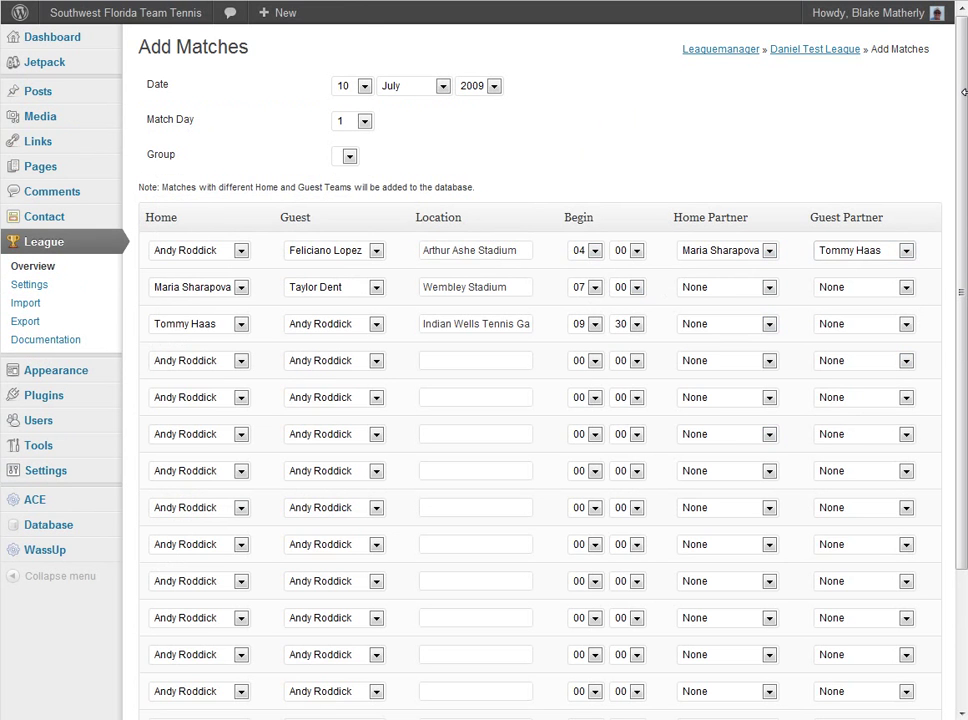
left_click(818, 50)
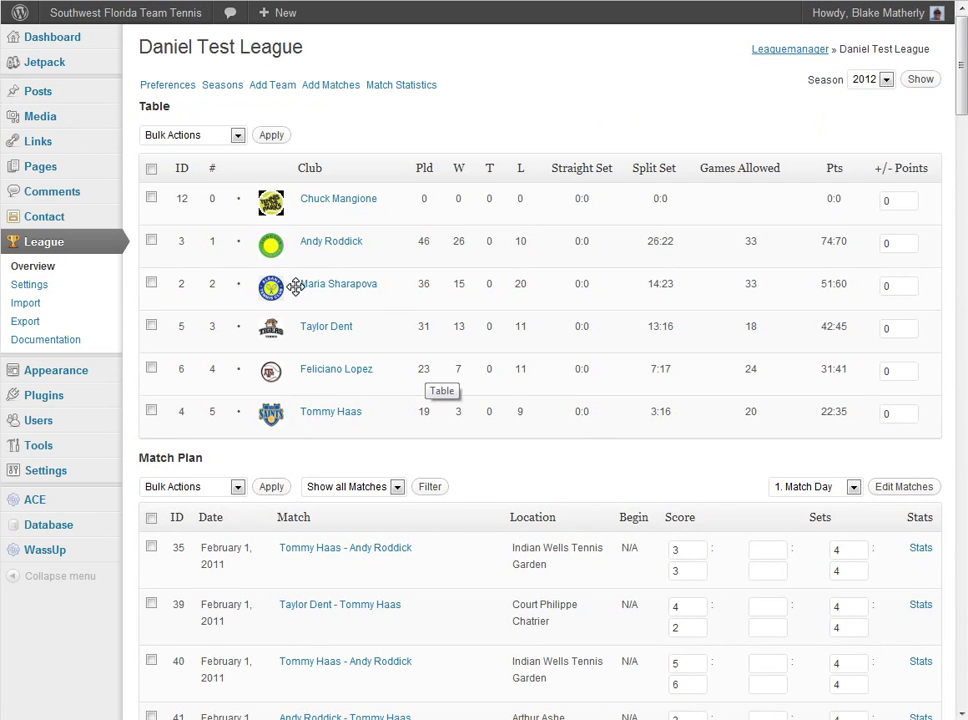
Review the season 2012 match plan down to its last match and return to the league table.
scroll(609, 469, "down", 5)
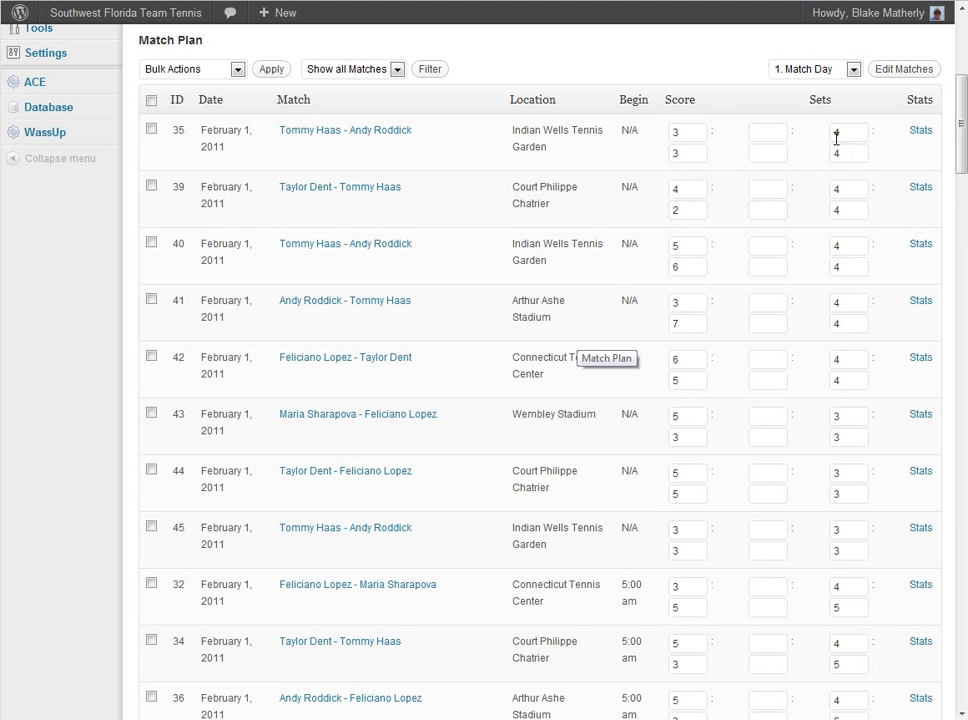
scroll(700, 411, "down", 11)
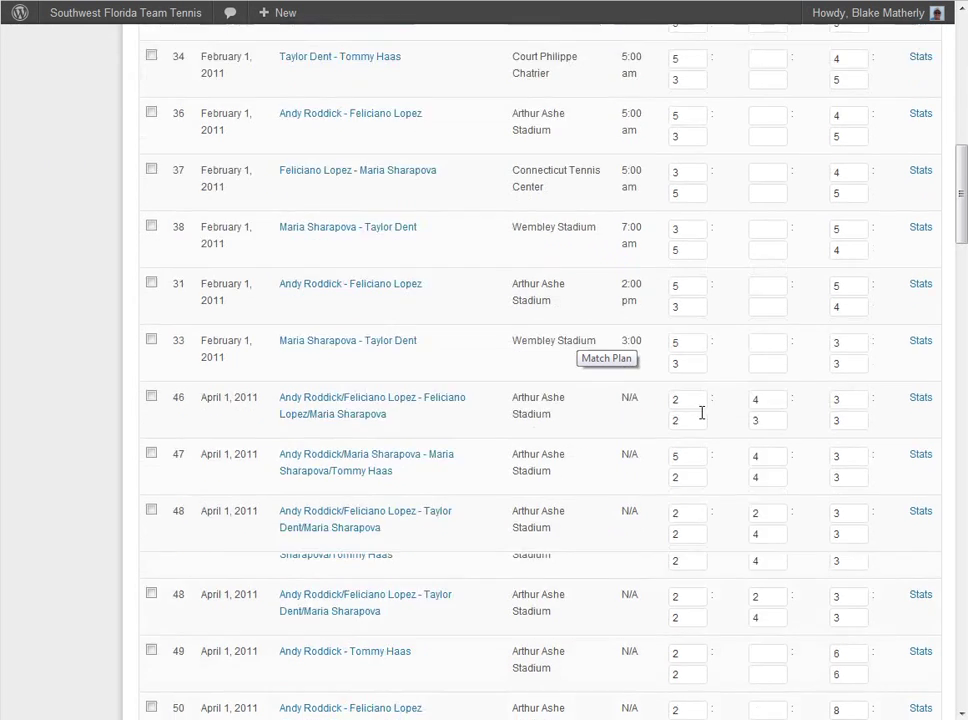
left_click_drag(957, 272, 914, 674)
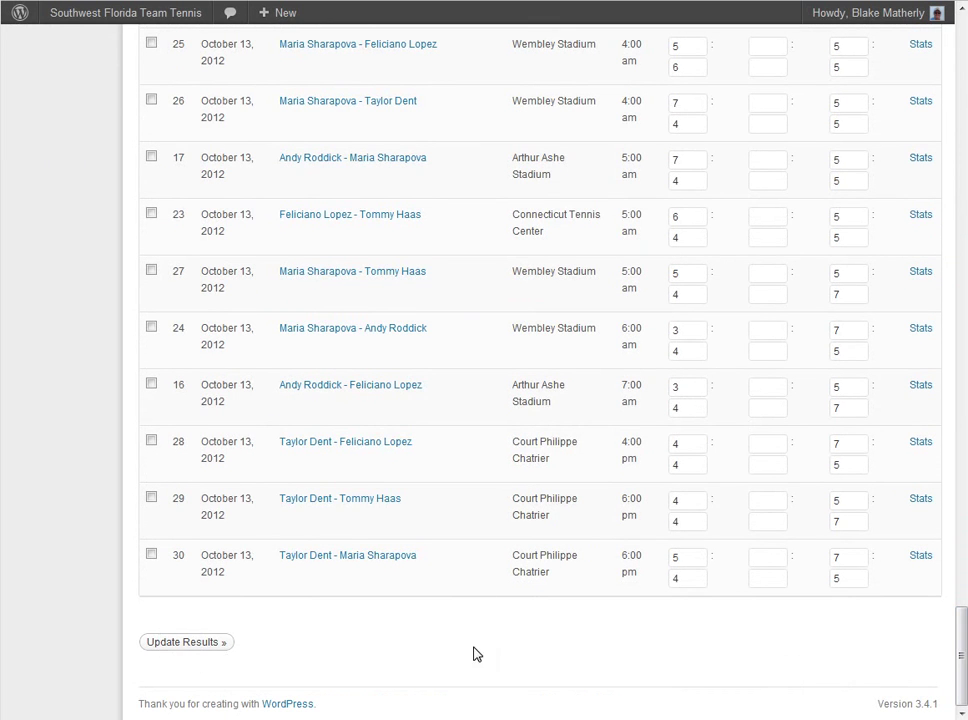
left_click_drag(955, 655, 605, 97)
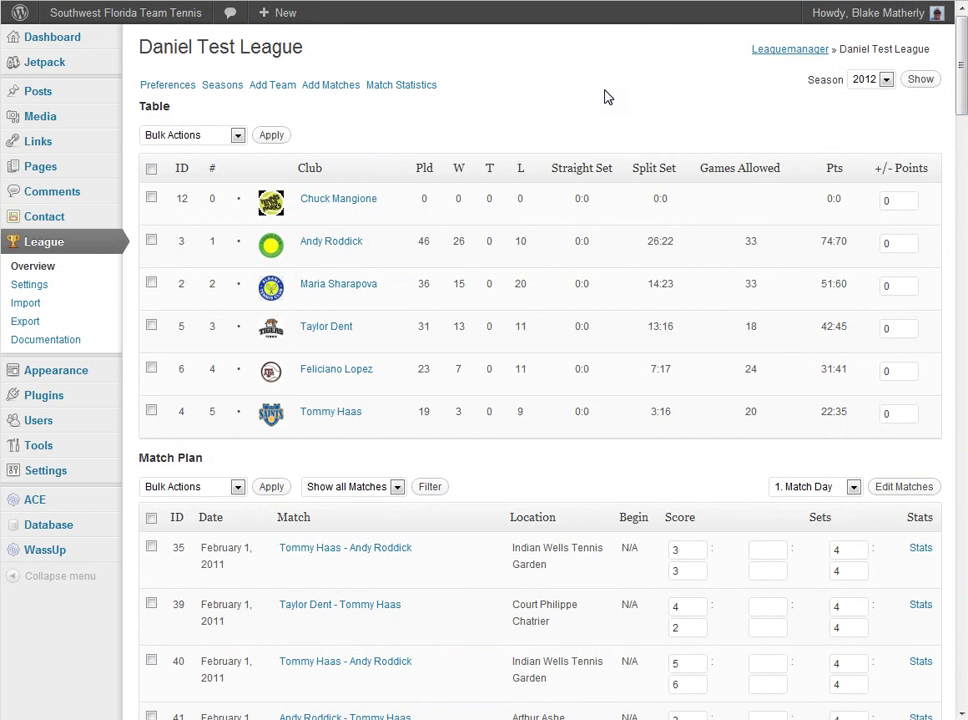
Open the public site in a new tab and examine Daniel Test League's Teams page, including its coach and website columns.
right_click(106, 16)
left_click(150, 22)
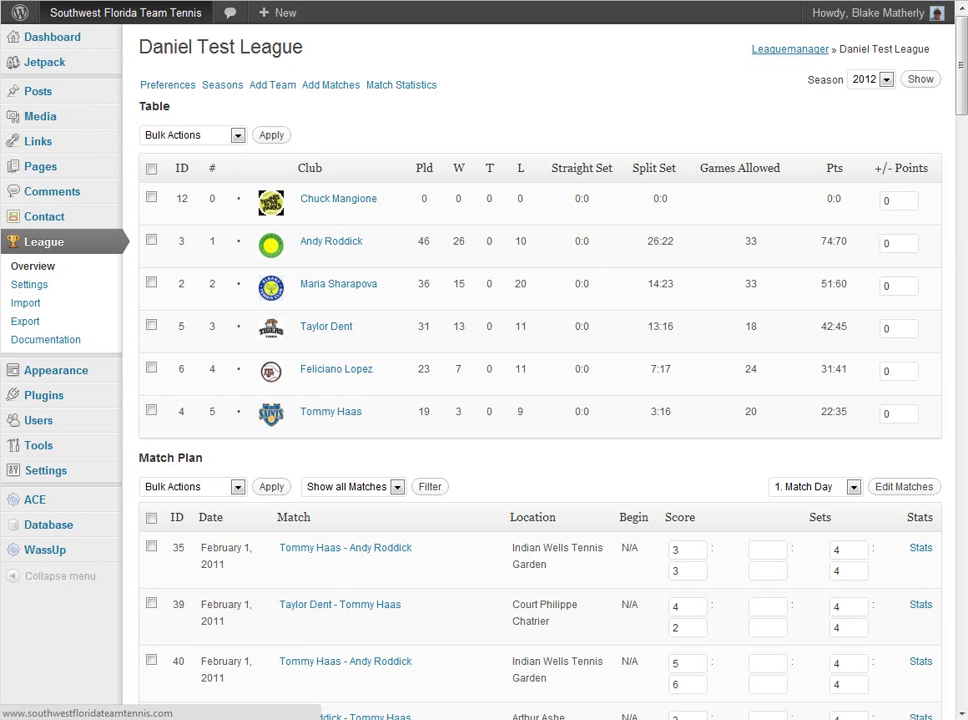
key("ctrl+Tab")
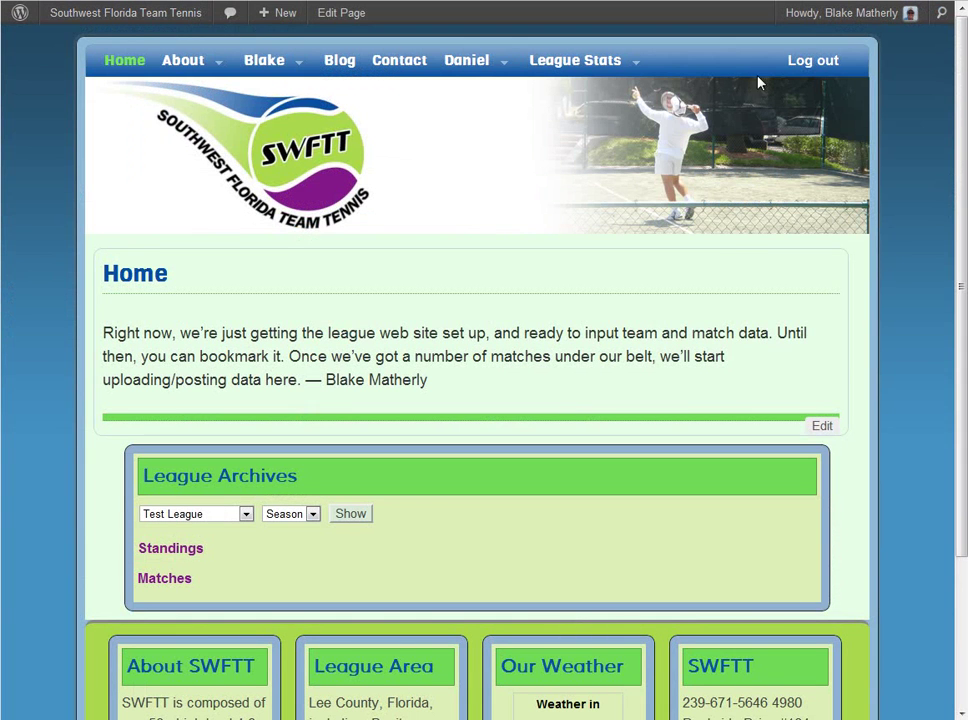
mouse_move(488, 70)
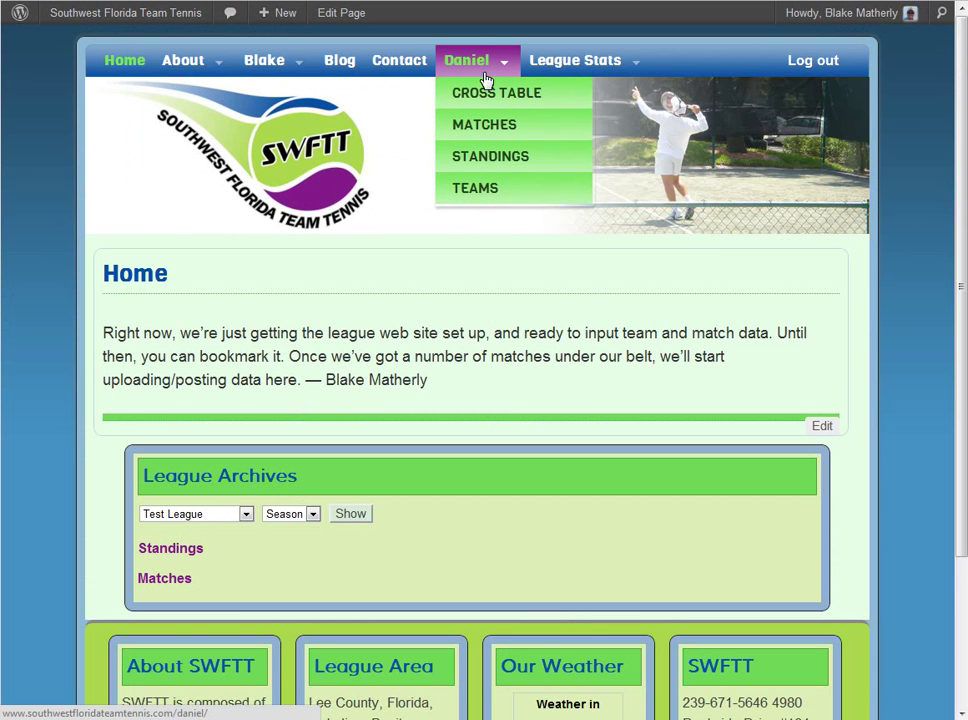
mouse_move(613, 57)
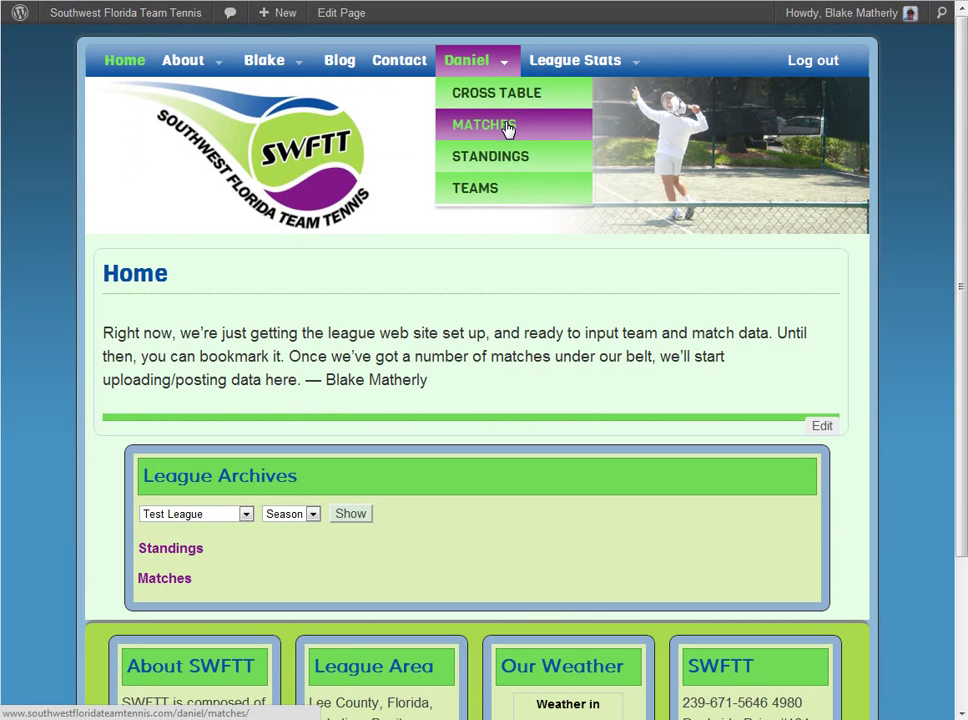
left_click(483, 197)
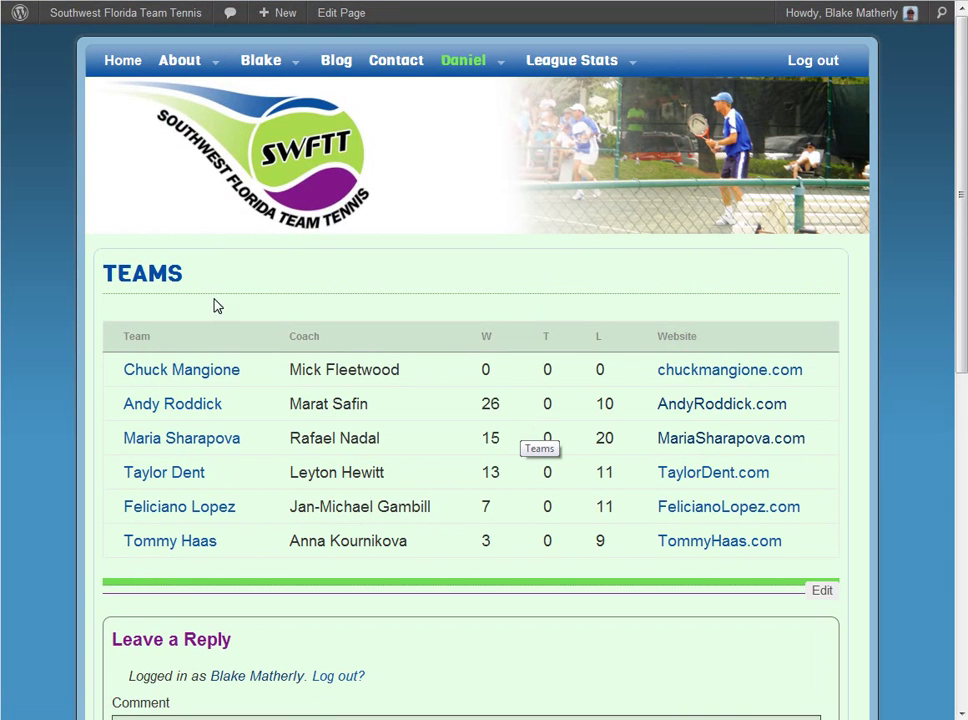
scroll(261, 404, "down", 2)
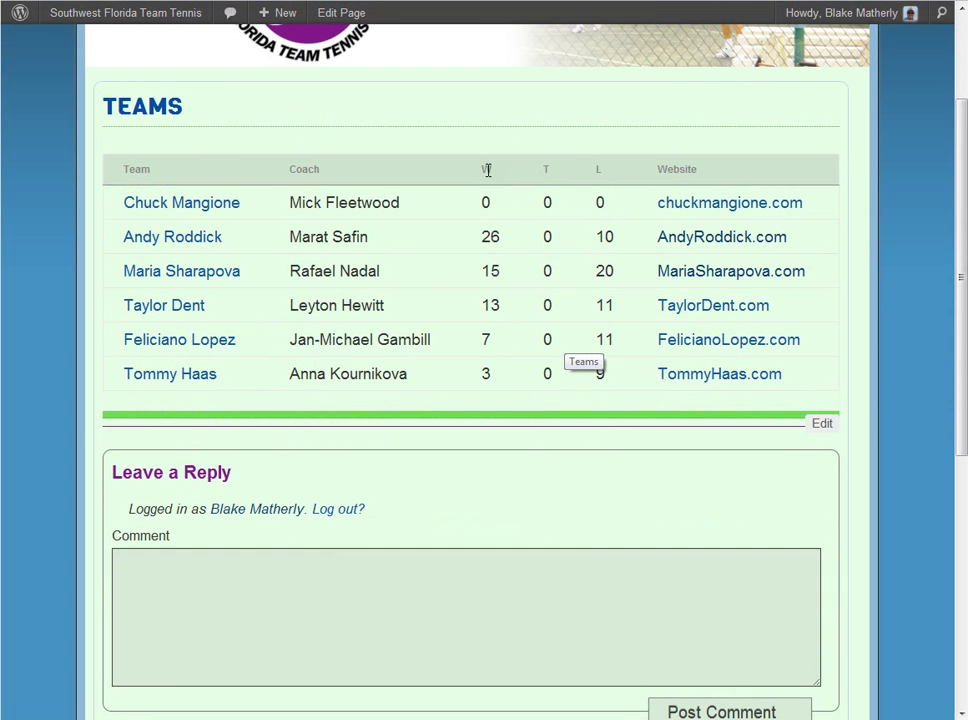
scroll(724, 285, "up", 1)
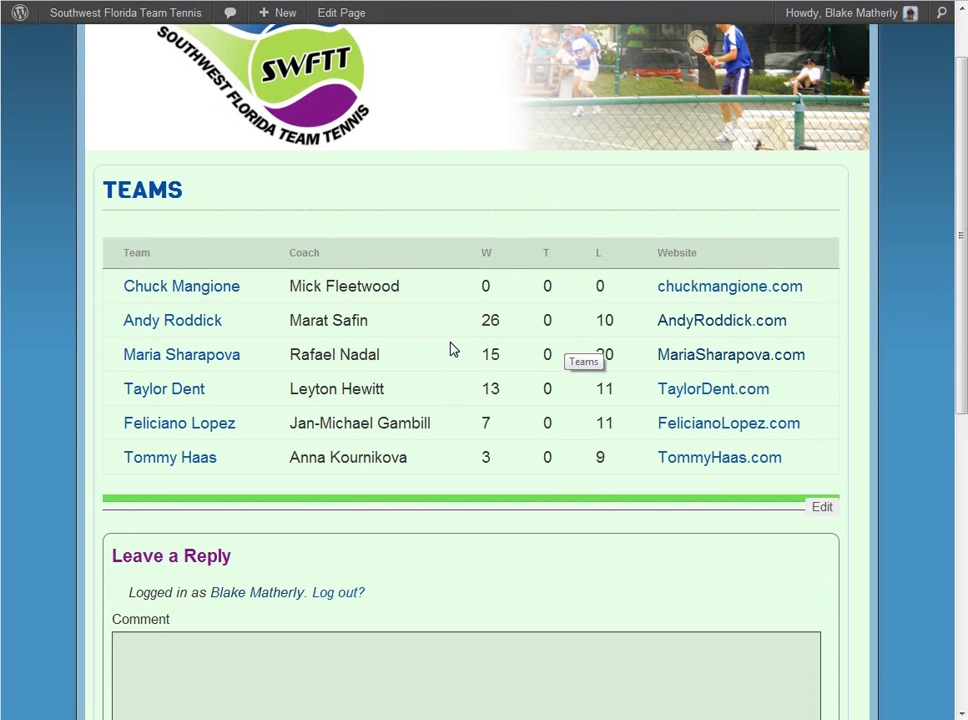
scroll(358, 354, "up", 1)
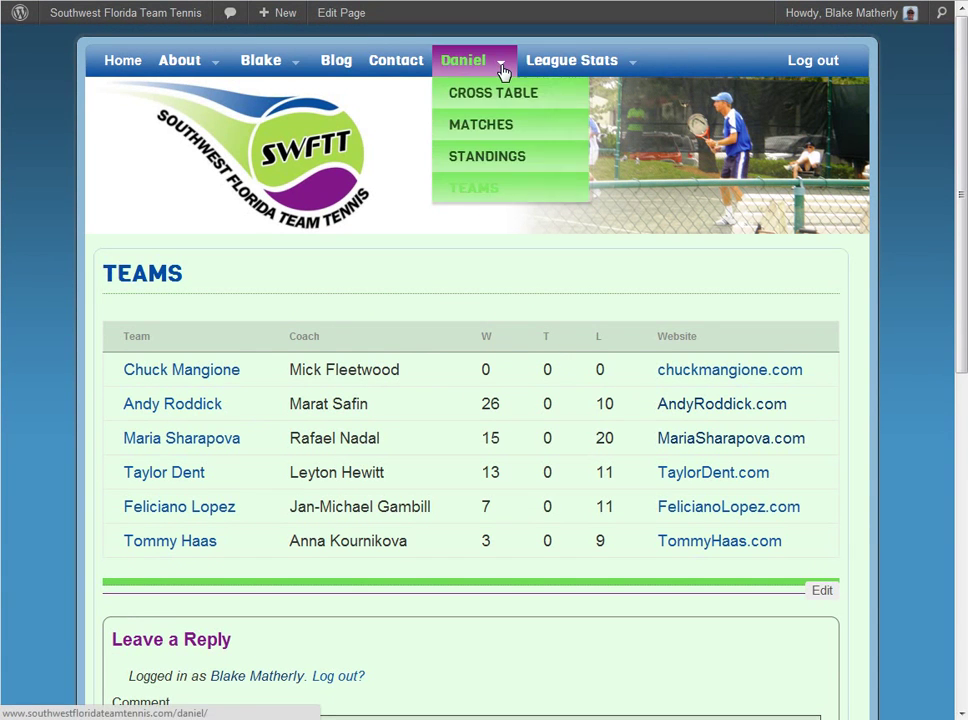
Open Daniel Test League's public Standings page and examine the ranking table.
left_click(492, 158)
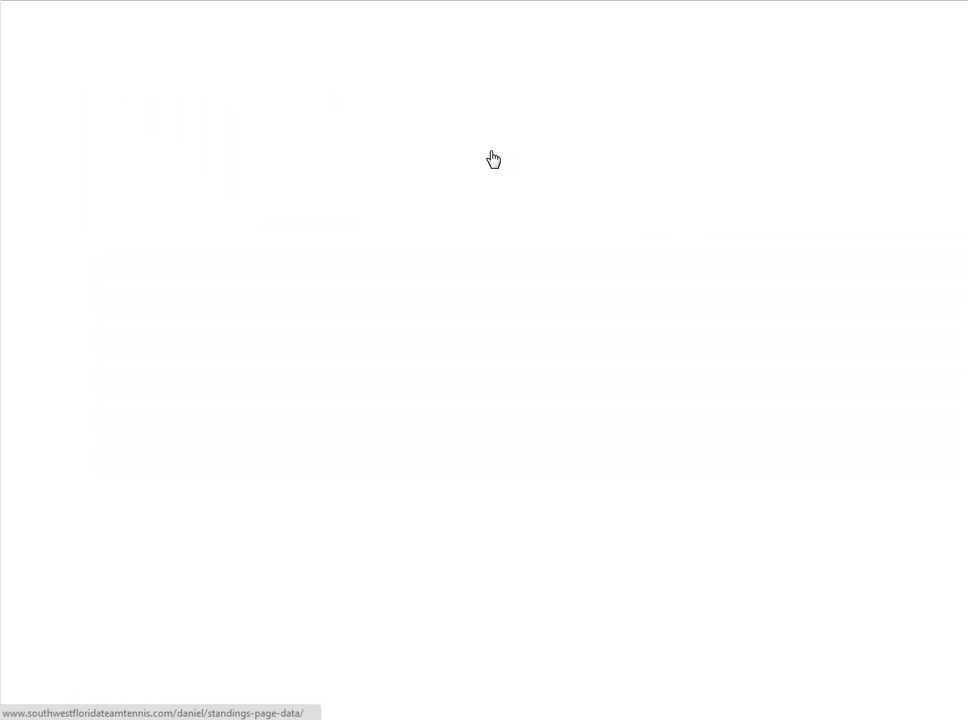
scroll(709, 374, "down", 3)
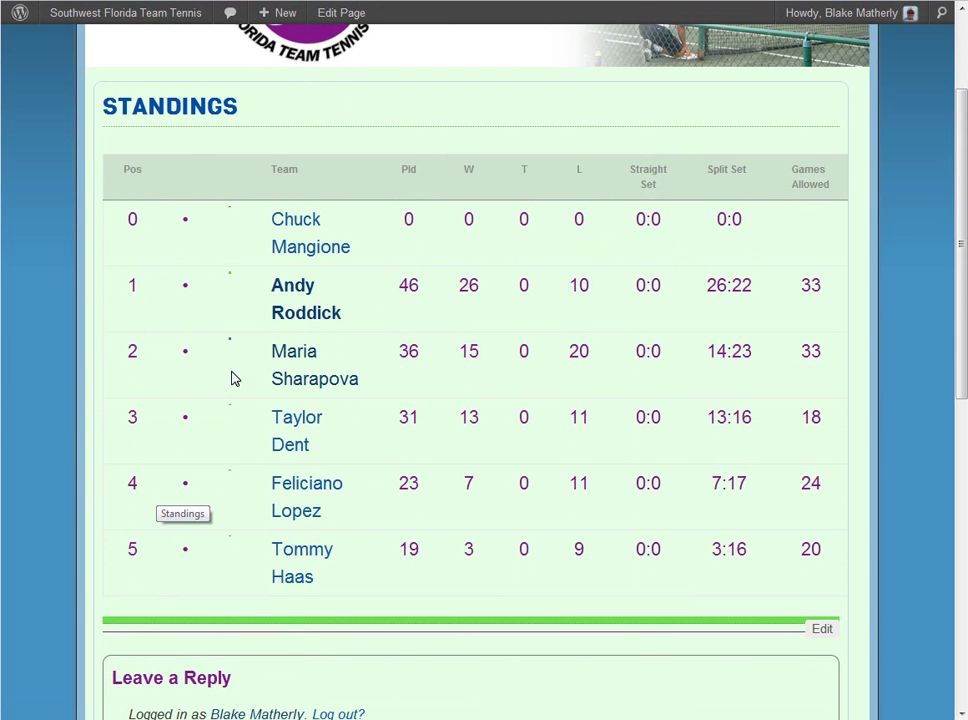
scroll(250, 428, "up", 3)
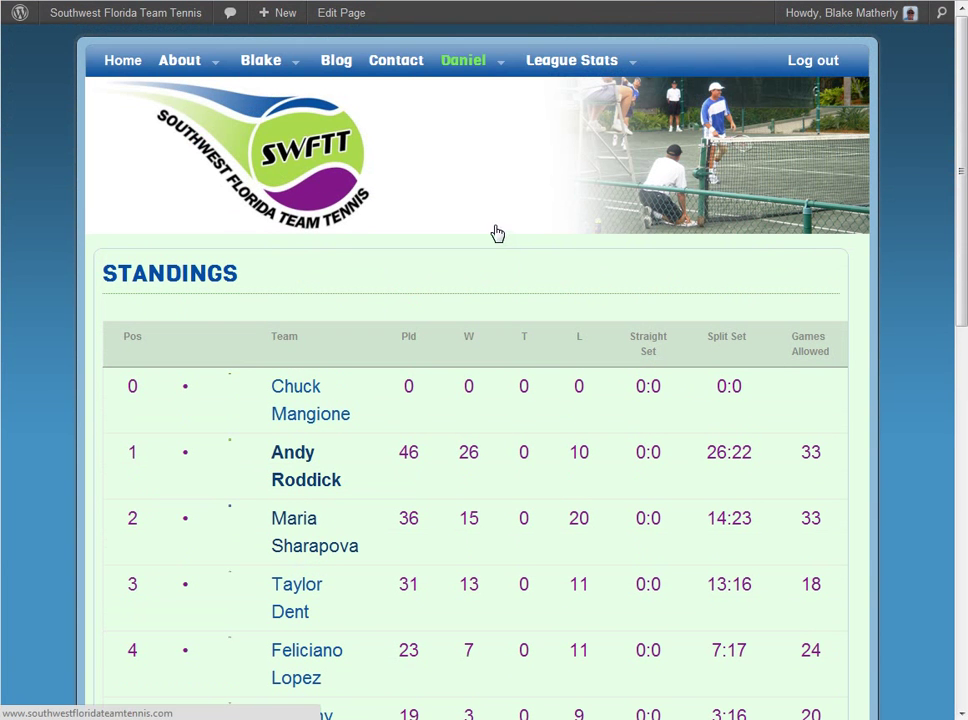
Open Daniel Test League's public Matches page and examine its match day and team filter choices and the full list of matches.
mouse_move(497, 60)
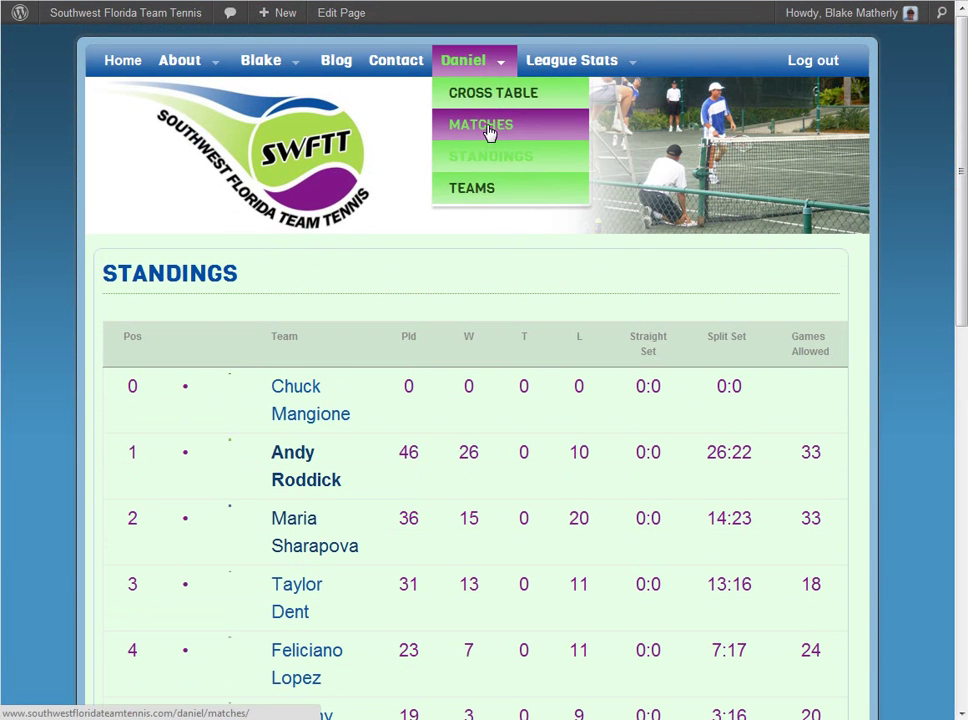
left_click(489, 133)
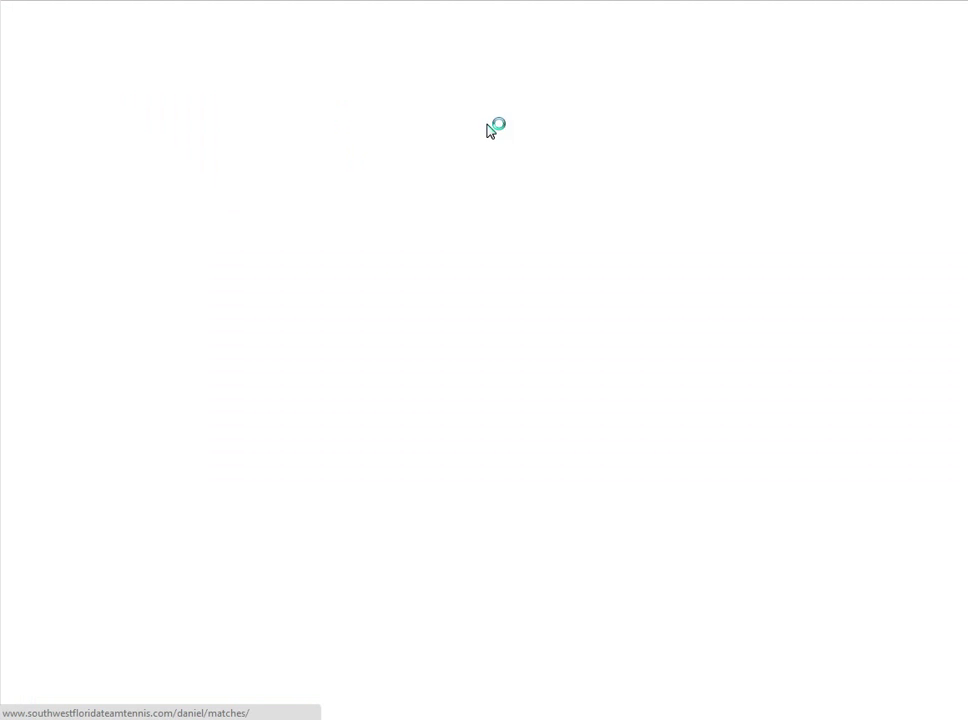
scroll(501, 375, "down", 2)
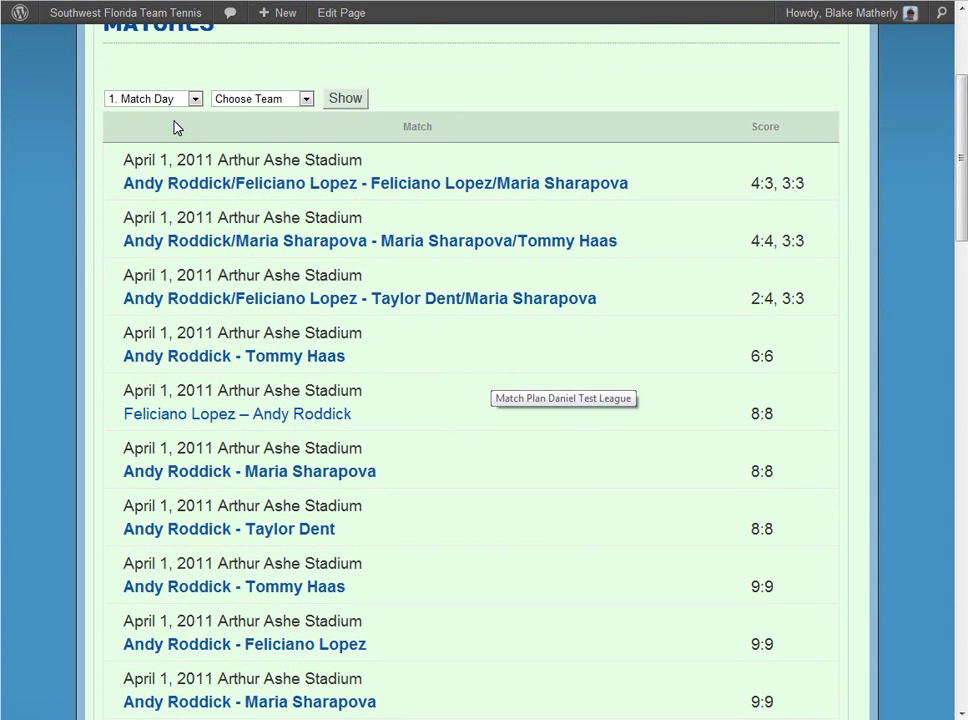
left_click(194, 99)
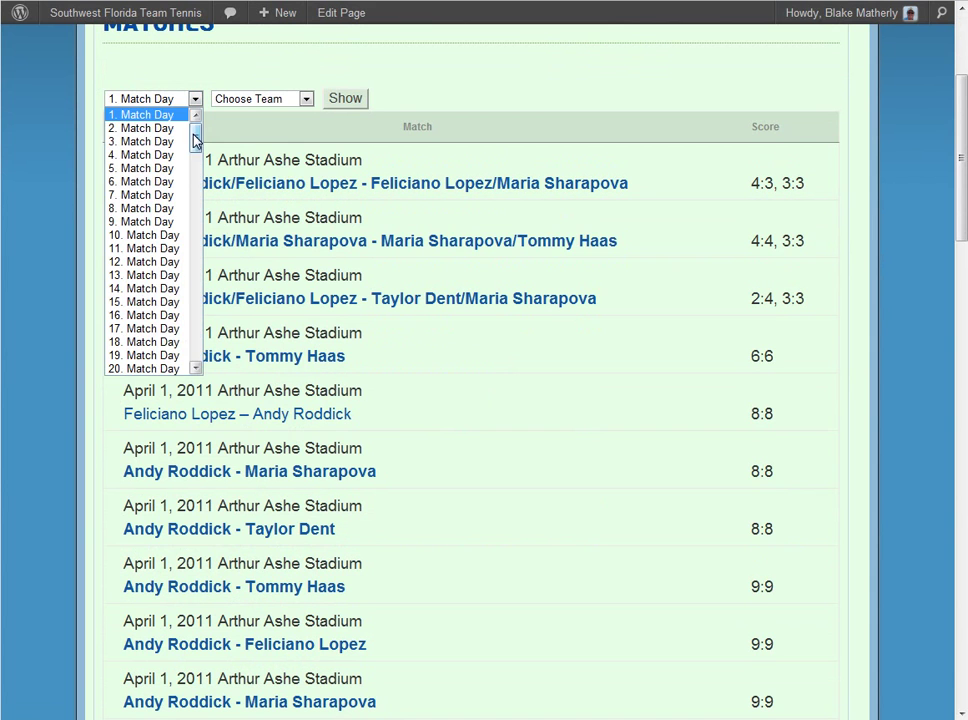
left_click(306, 99)
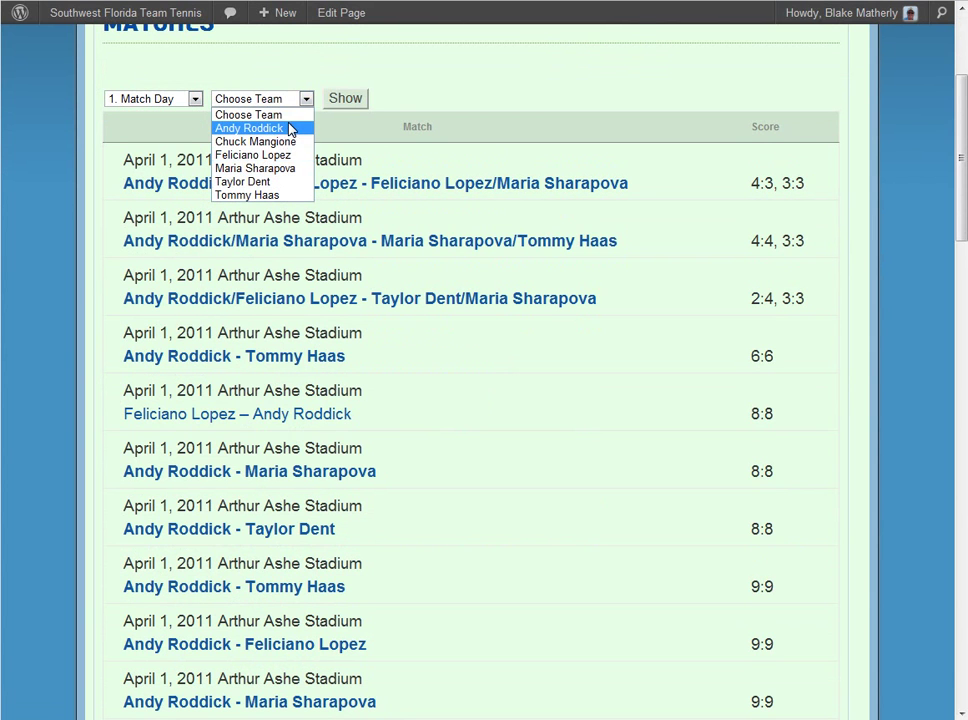
left_click(495, 117)
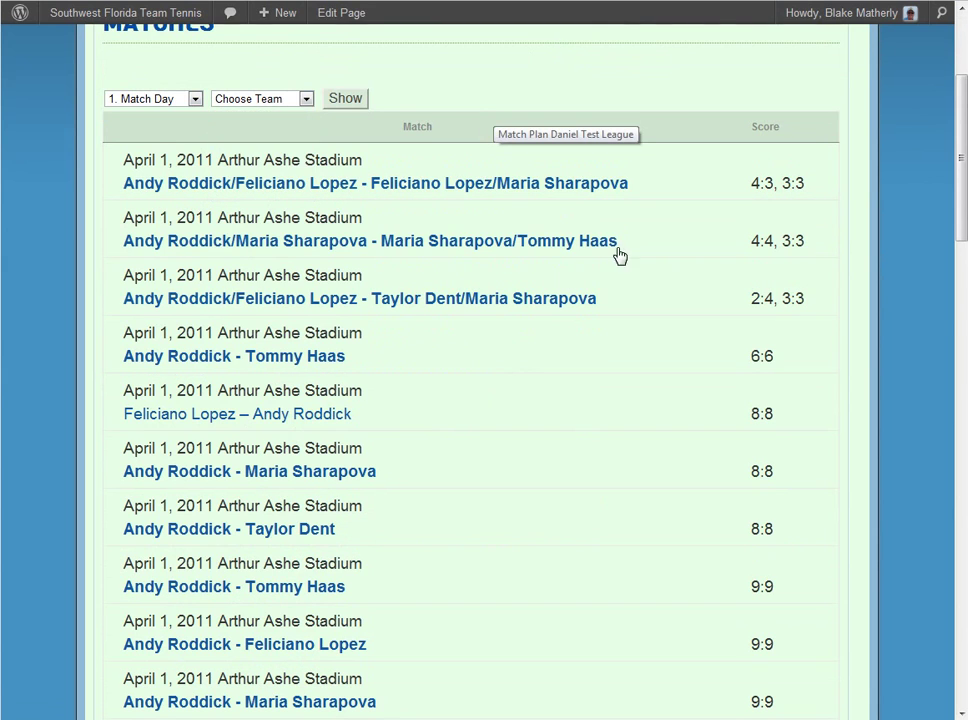
scroll(566, 277, "down", 10)
scroll(593, 271, "down", 4)
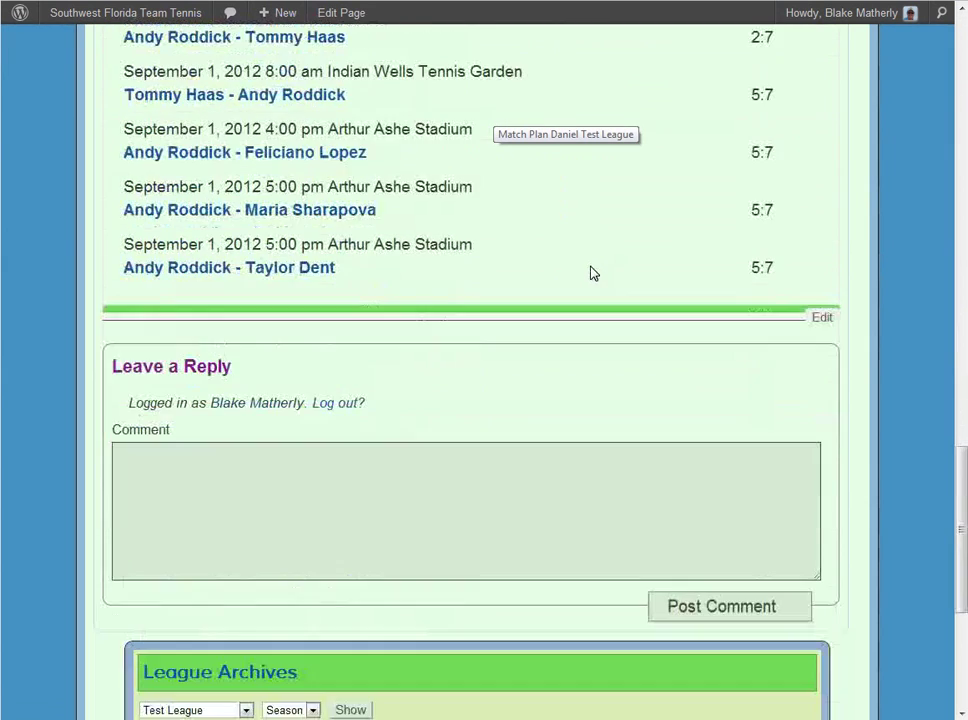
scroll(586, 274, "up", 4)
scroll(584, 280, "down", 3)
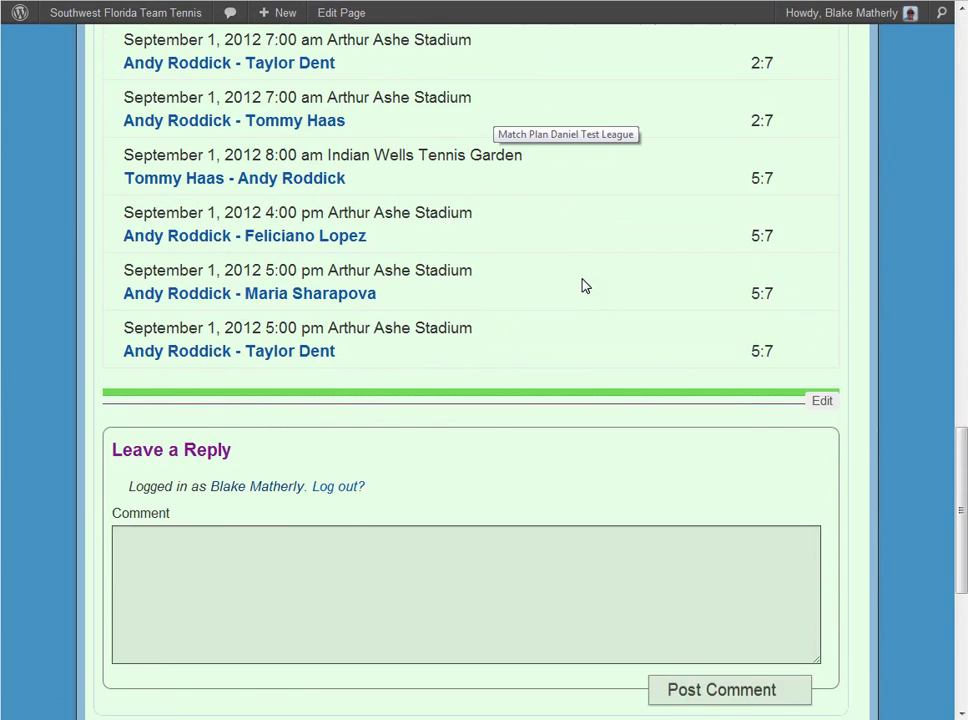
scroll(582, 283, "up", 15)
scroll(583, 283, "up", 5)
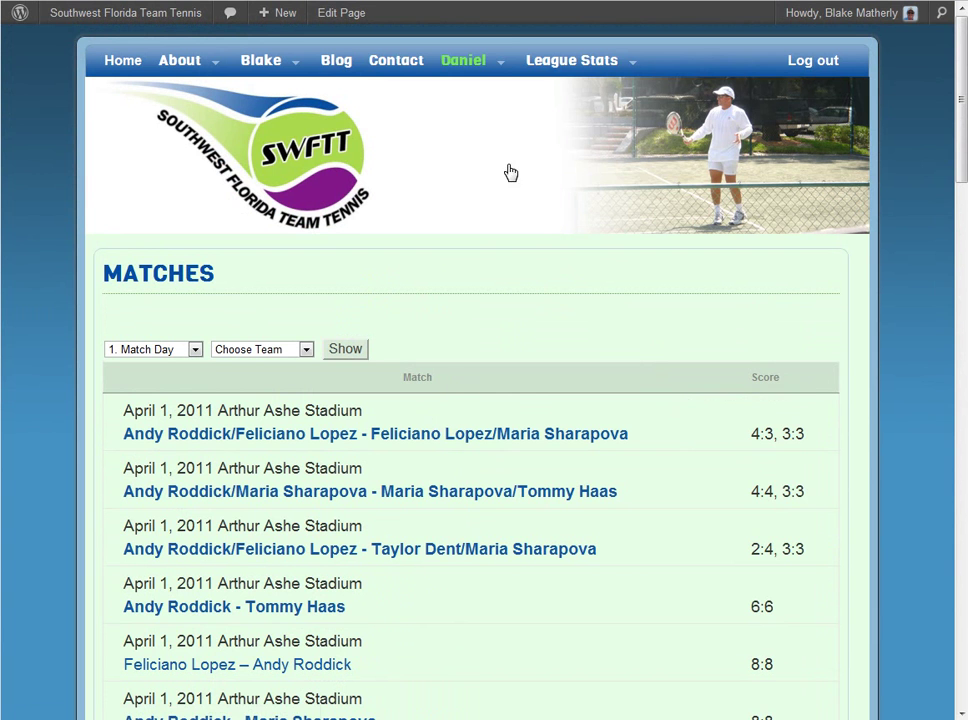
Open Daniel Test League's public Cross Table page and examine the head-to-head results between clubs.
left_click(502, 70)
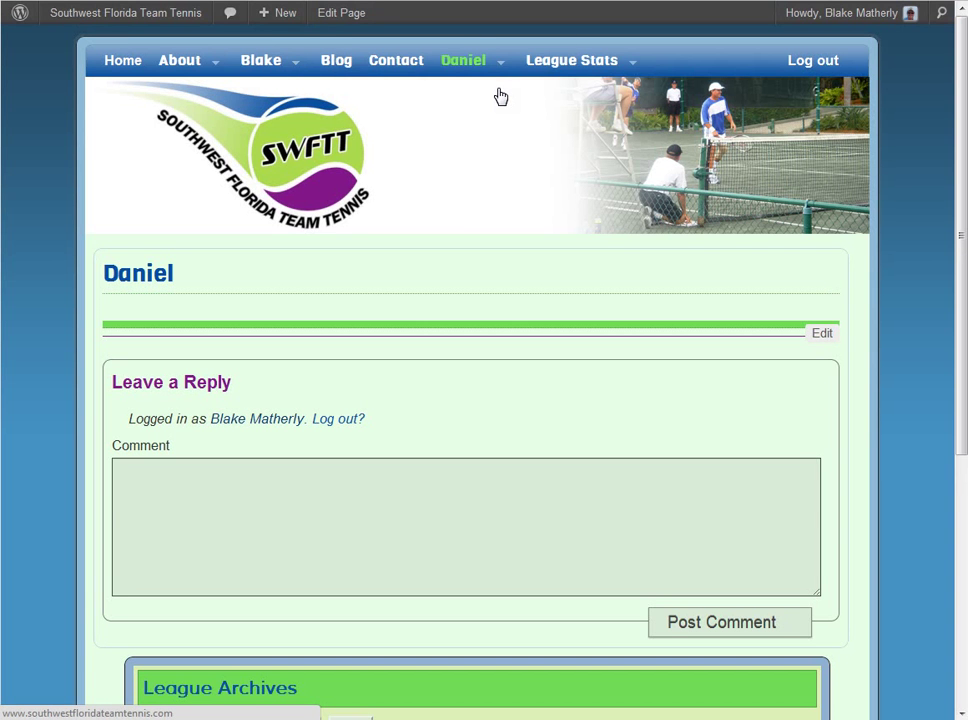
mouse_move(505, 74)
left_click(497, 100)
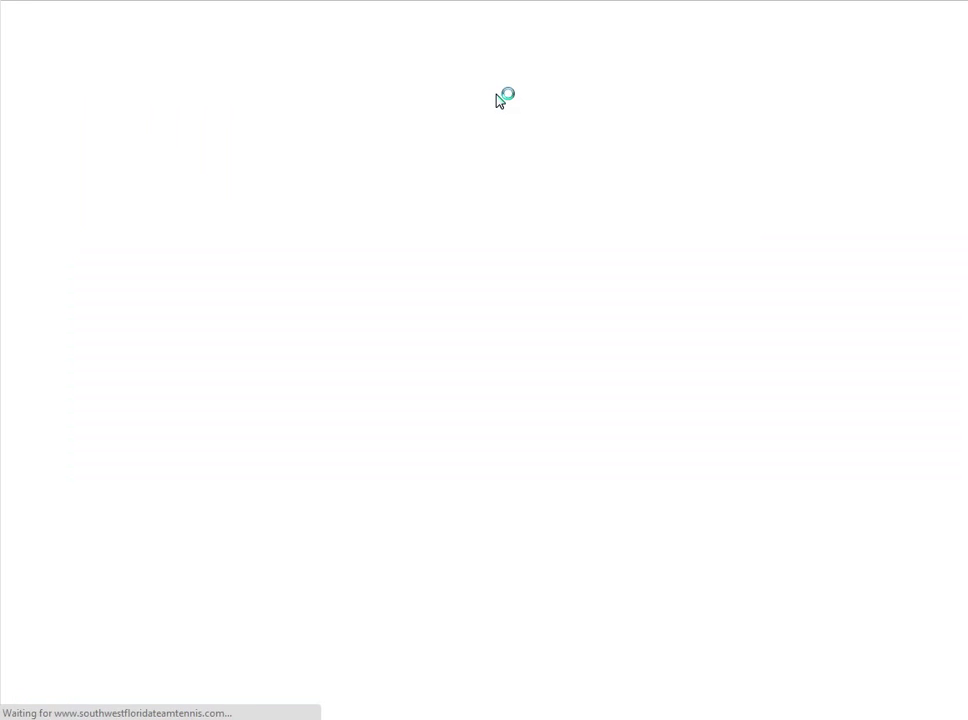
scroll(483, 238, "down", 3)
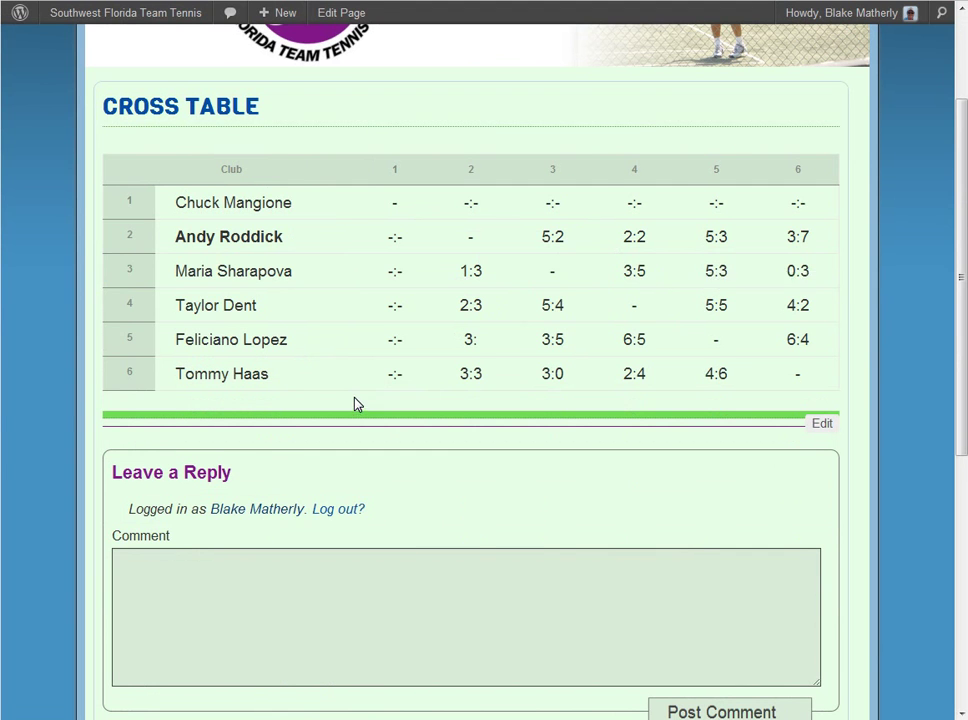
scroll(359, 401, "up", 3)
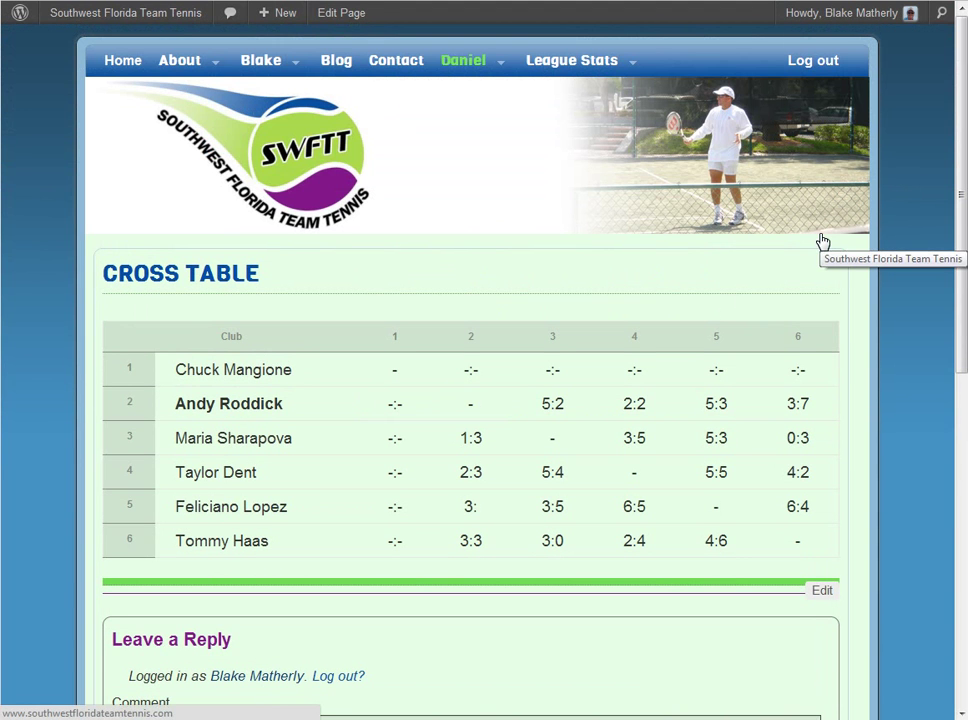
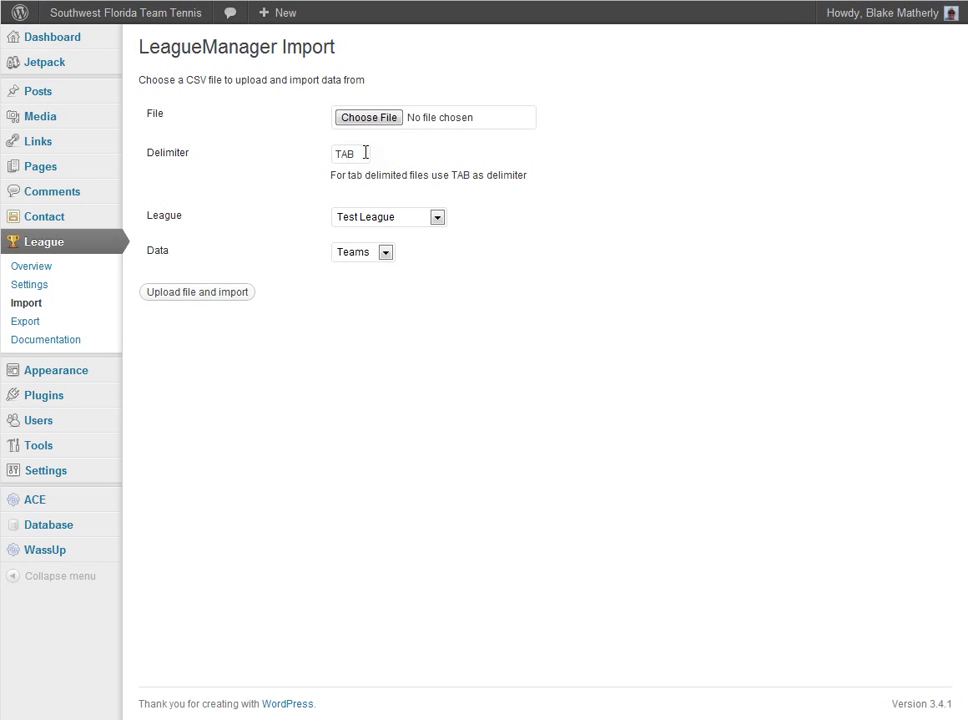
Re-enter TAB as the delimiter on the LeagueManager import form and check the available data types, leaving Teams selected.
left_click_drag(365, 152, 322, 160)
key("BackSpace")
type("TAB")
left_click(393, 255)
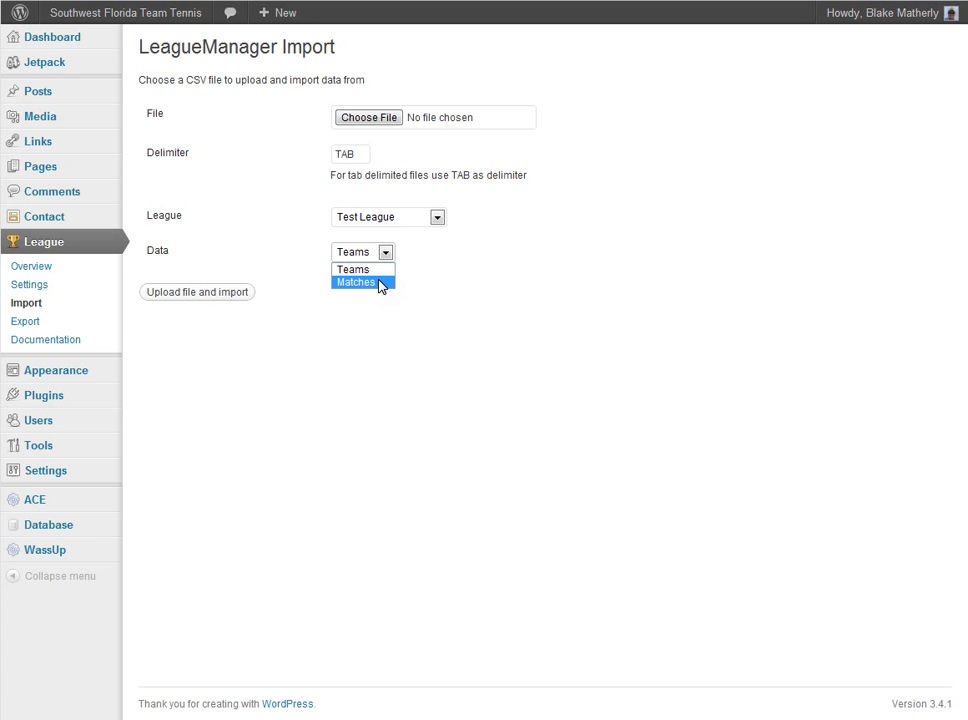
left_click(709, 275)
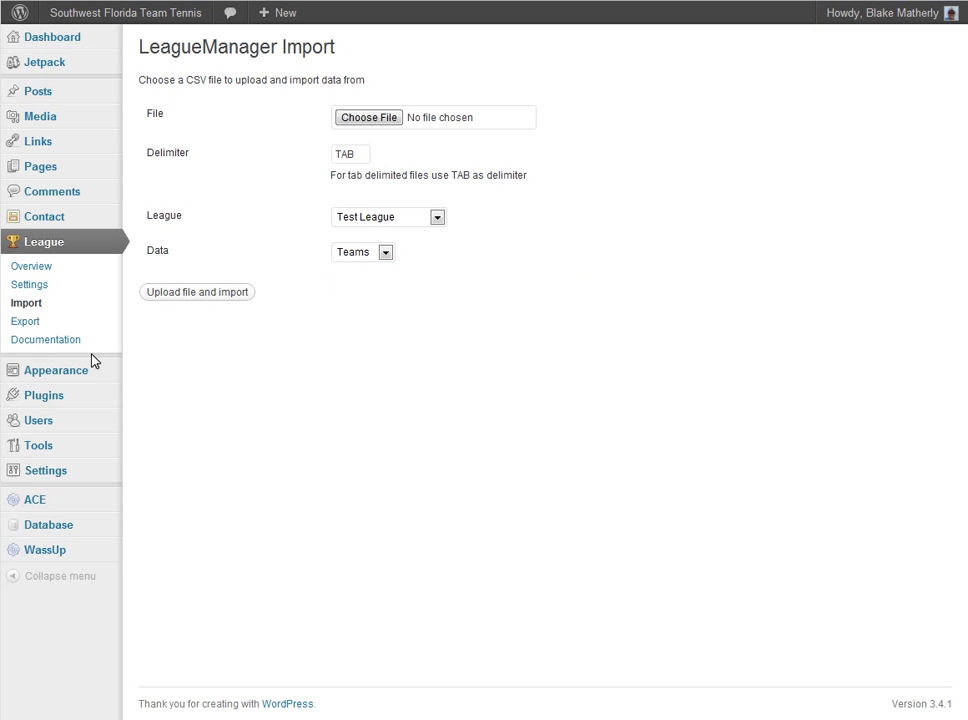
Open the LeagueManager export page and check which data types can be exported, leaving Teams selected.
left_click(32, 323)
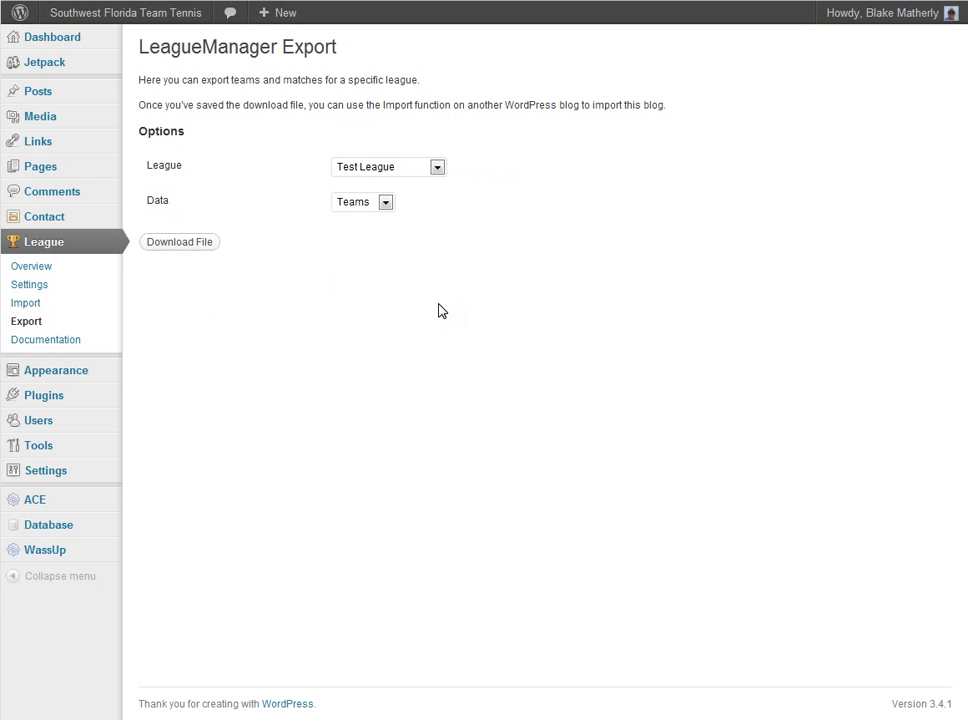
left_click(384, 203)
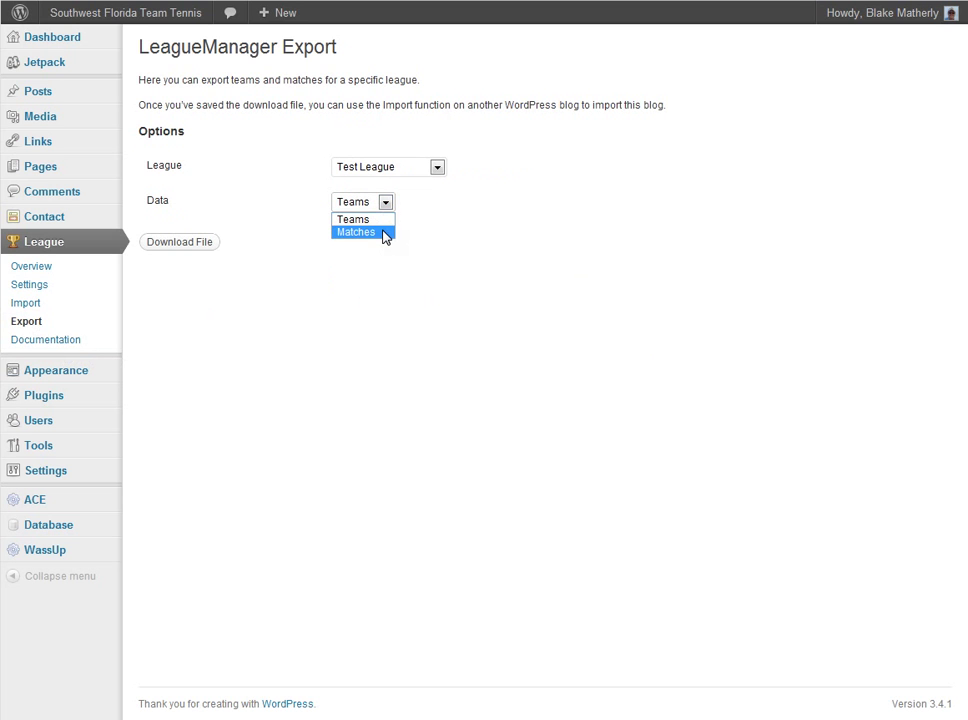
left_click(530, 233)
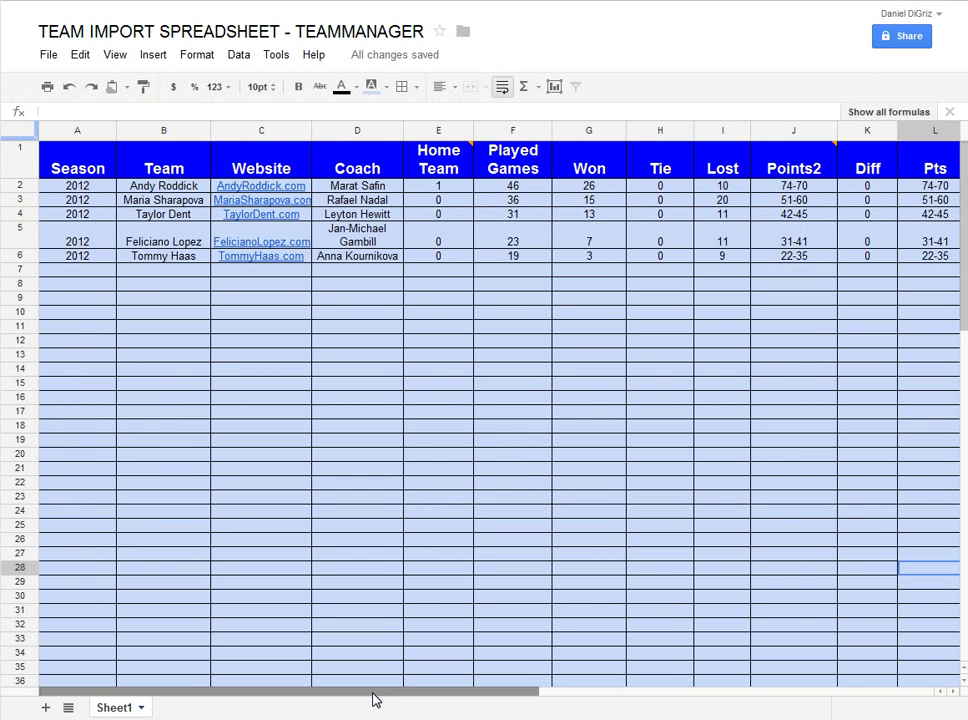
Examine the column layout of the team import spreadsheet in Google Sheets.
left_click_drag(373, 699, 292, 659)
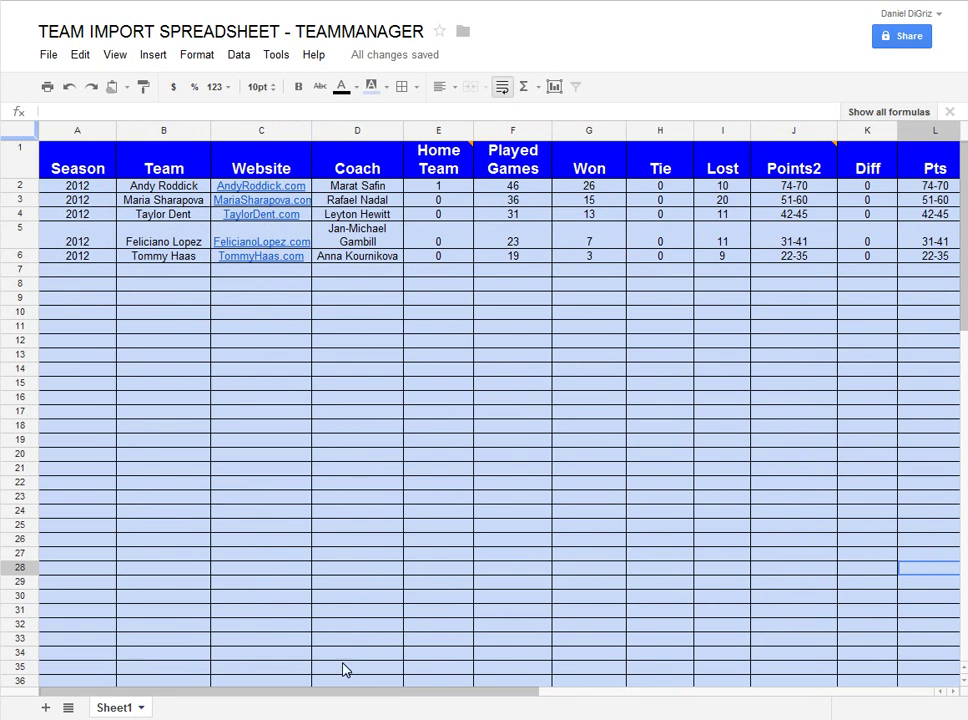
Check which file formats the team import spreadsheet can be downloaded as, including comma separated values, without downloading it.
left_click_drag(477, 690, 415, 683)
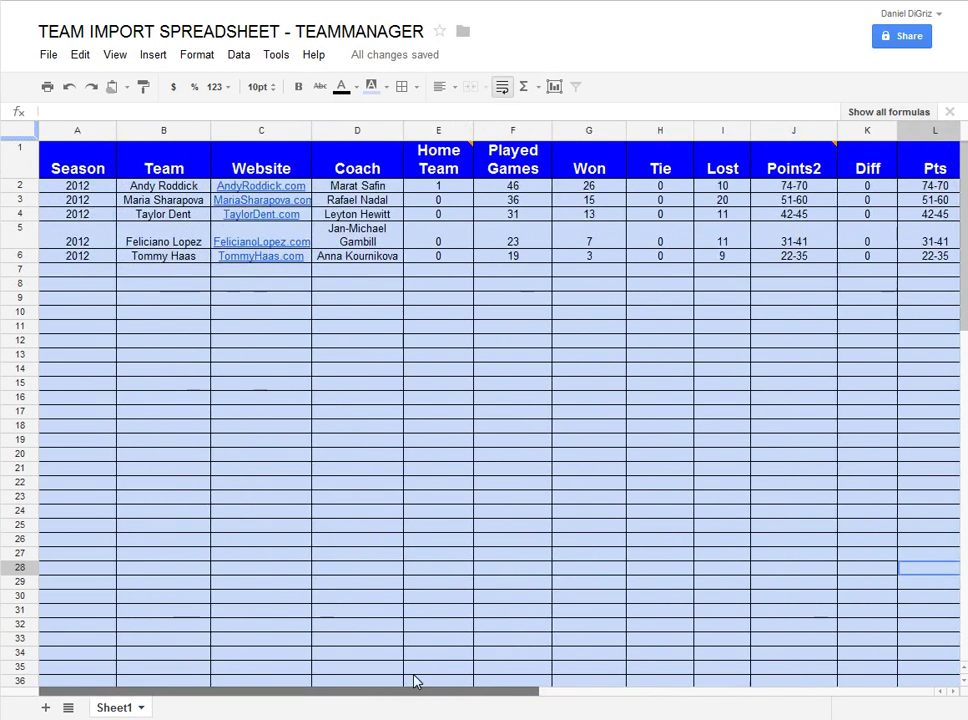
left_click(49, 57)
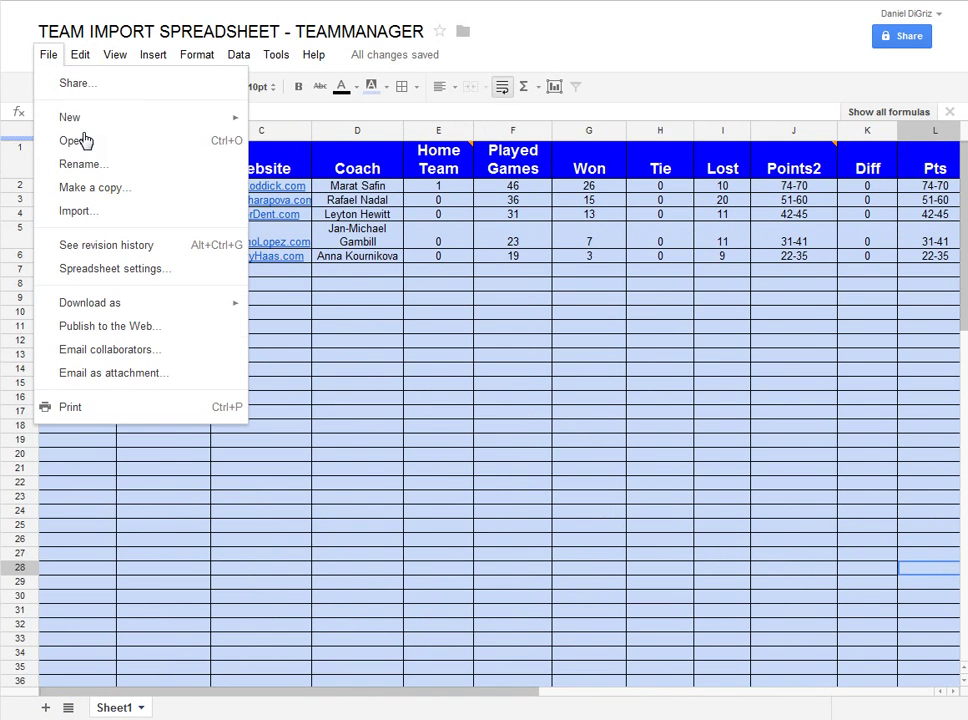
mouse_move(143, 304)
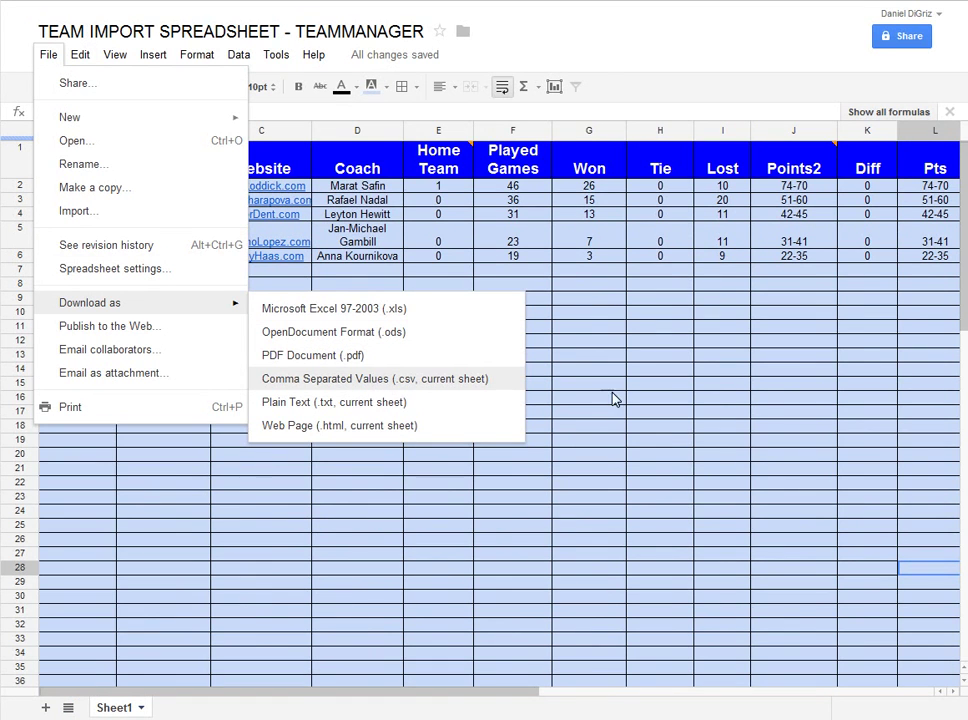
left_click(741, 371)
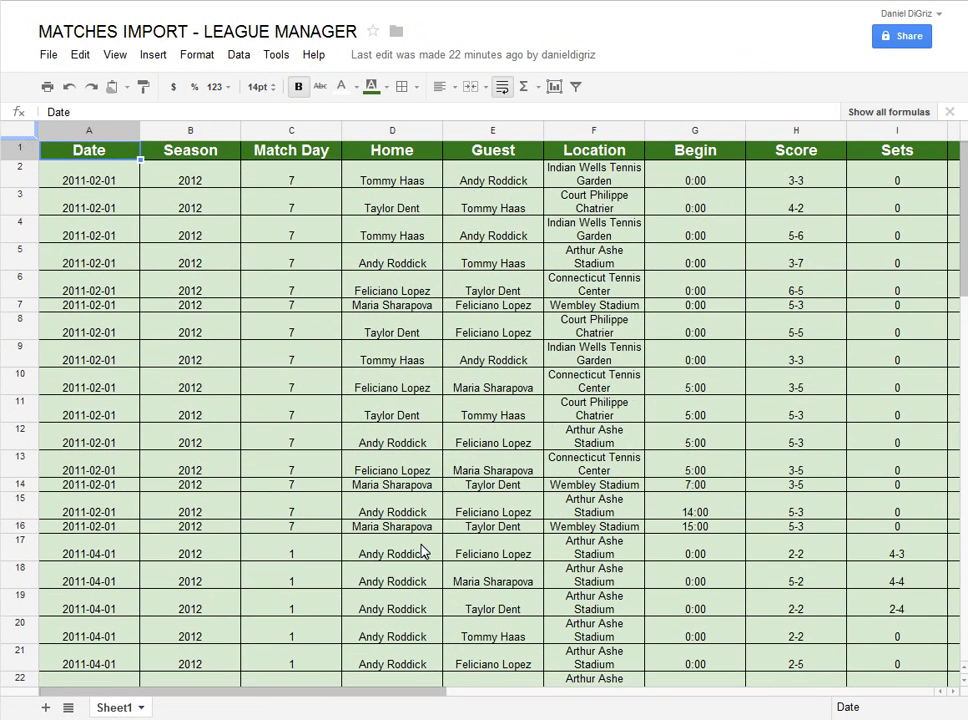
Examine the column layout and match rows of the matches import spreadsheet in Google Sheets.
left_click_drag(315, 695, 330, 713)
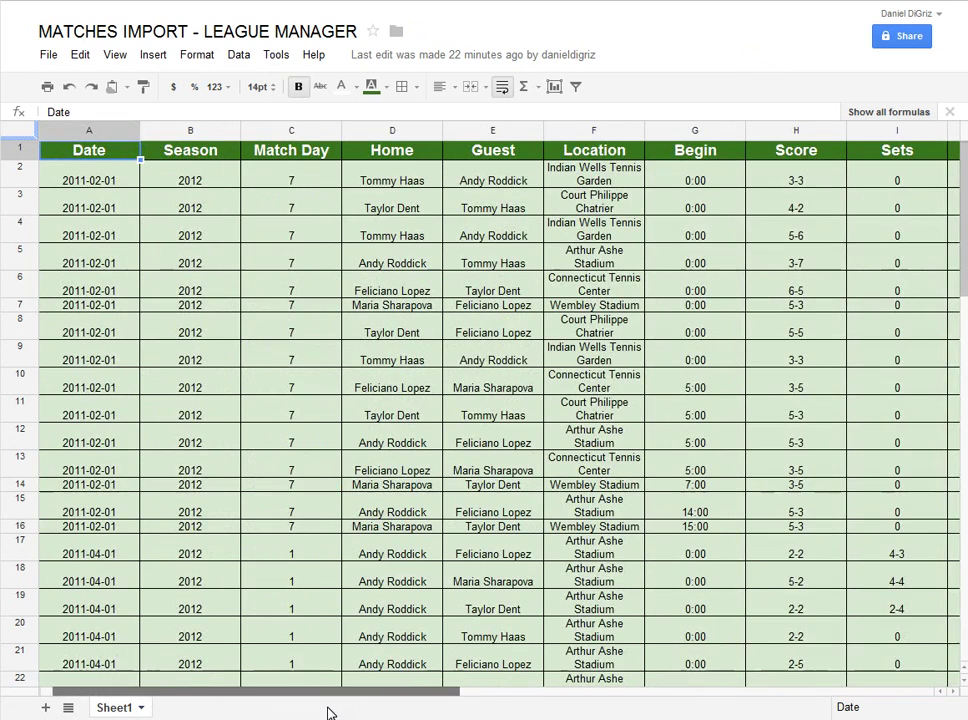
scroll(335, 357, "down", 2)
scroll(340, 350, "down", 5)
scroll(345, 345, "up", 6)
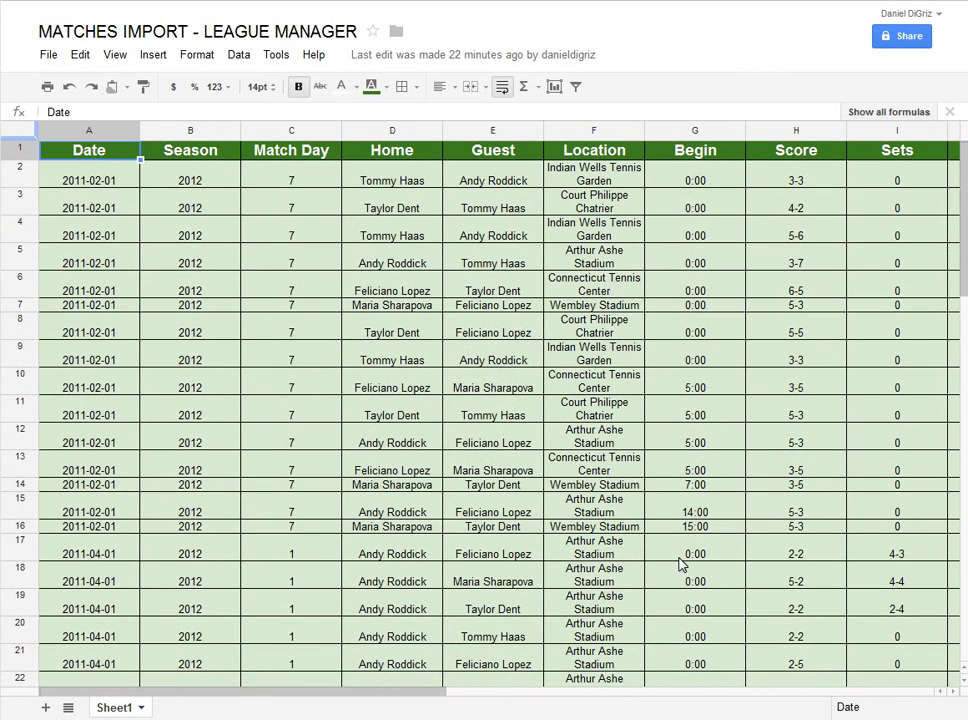
left_click_drag(432, 700, 363, 700)
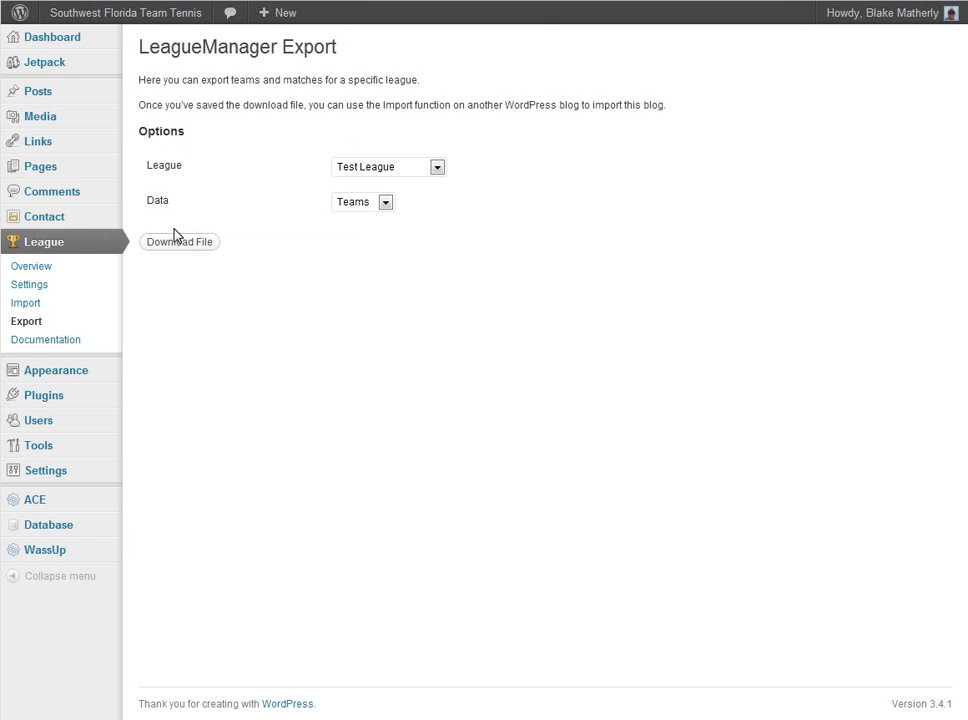
Return to the LeagueManager overview in WordPress and open Daniel Test League.
left_click(64, 270)
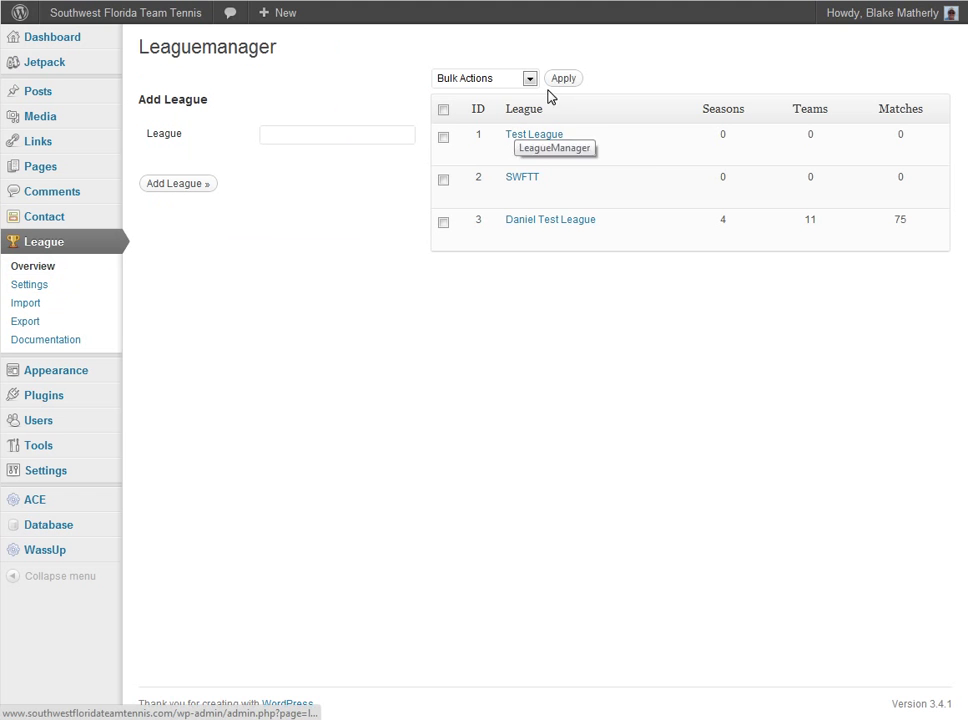
left_click(559, 229)
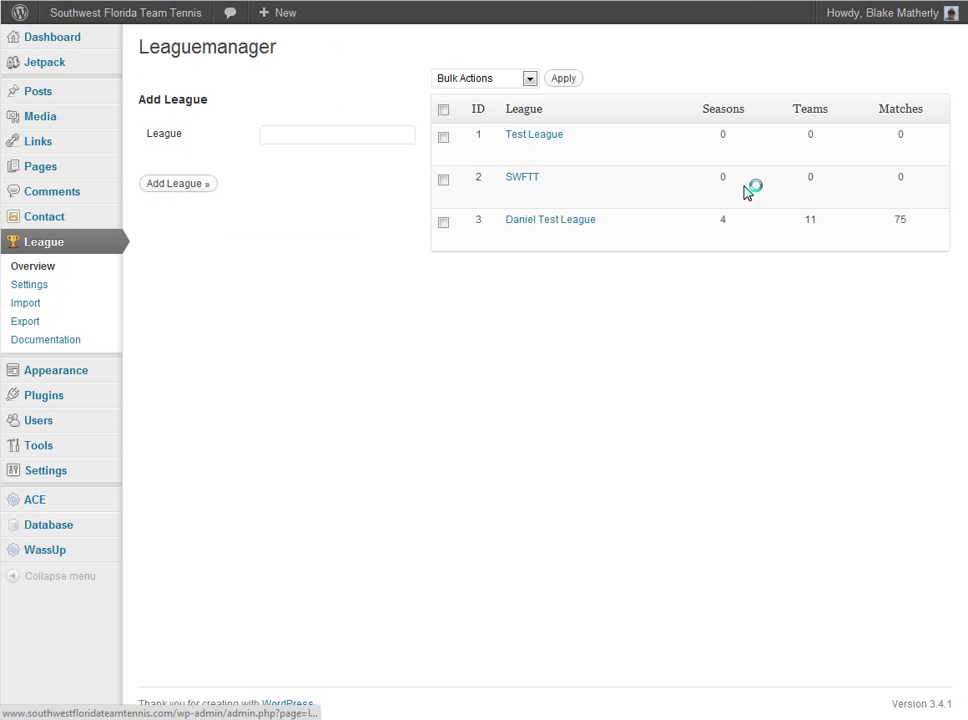